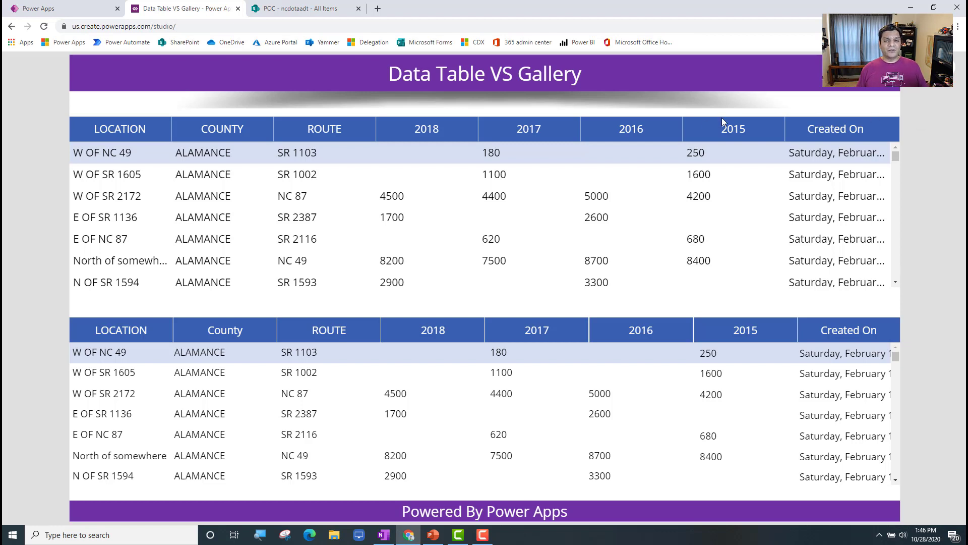
Step: Select the W OF SR 2172 row in both the data table and the gallery, and close the app preview
click(631, 197)
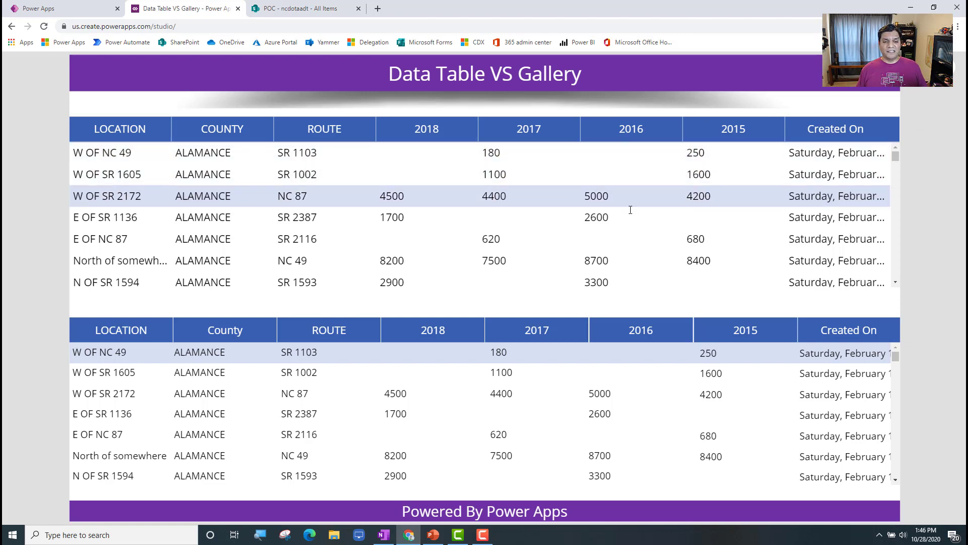
click(611, 395)
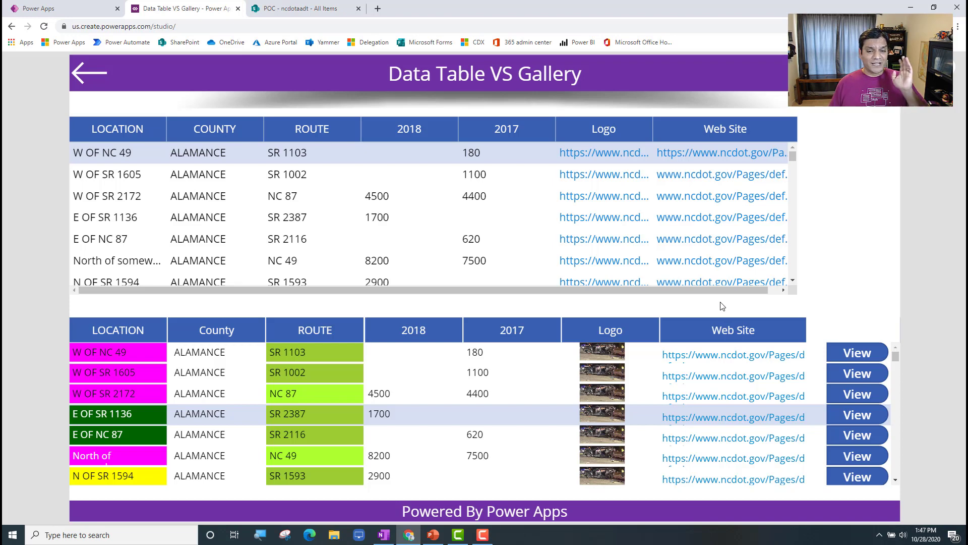
click(955, 74)
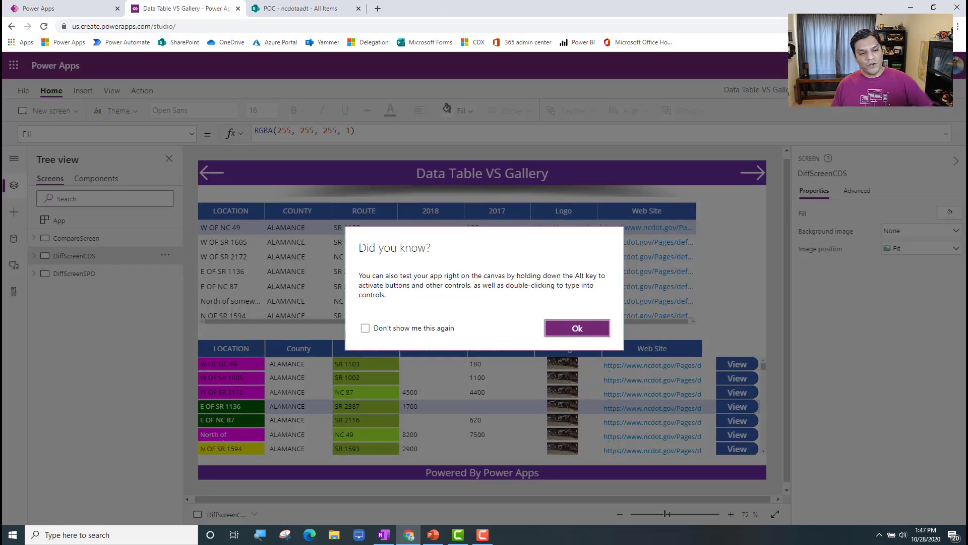
click(551, 331)
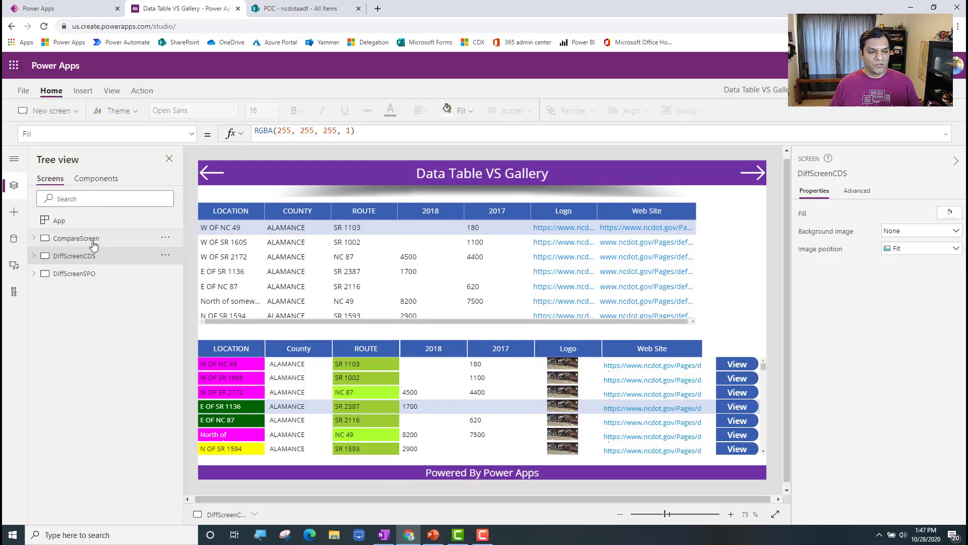
Step: Review the app's data sources and locate the data table and gallery controls that make up CompareScreen
click(14, 239)
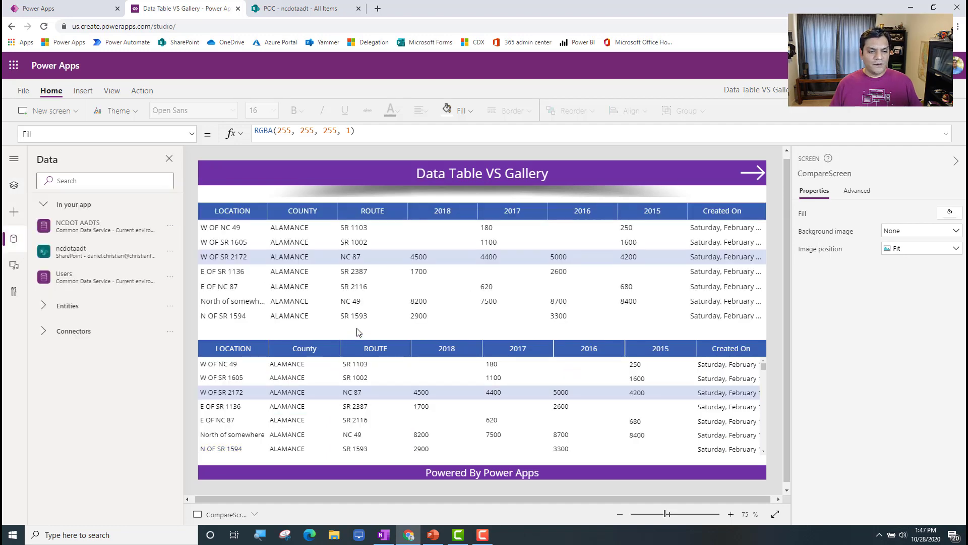
click(12, 185)
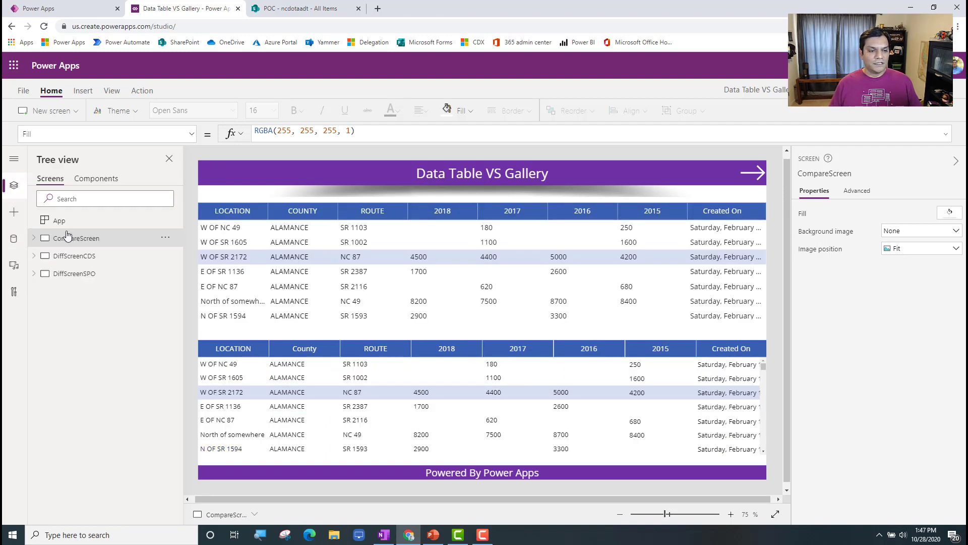
click(353, 316)
click(104, 290)
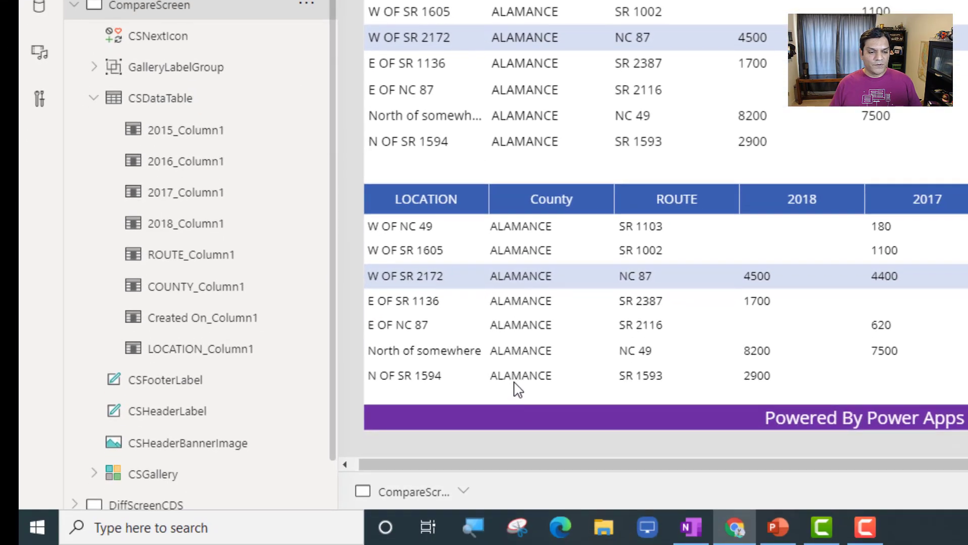
click(514, 384)
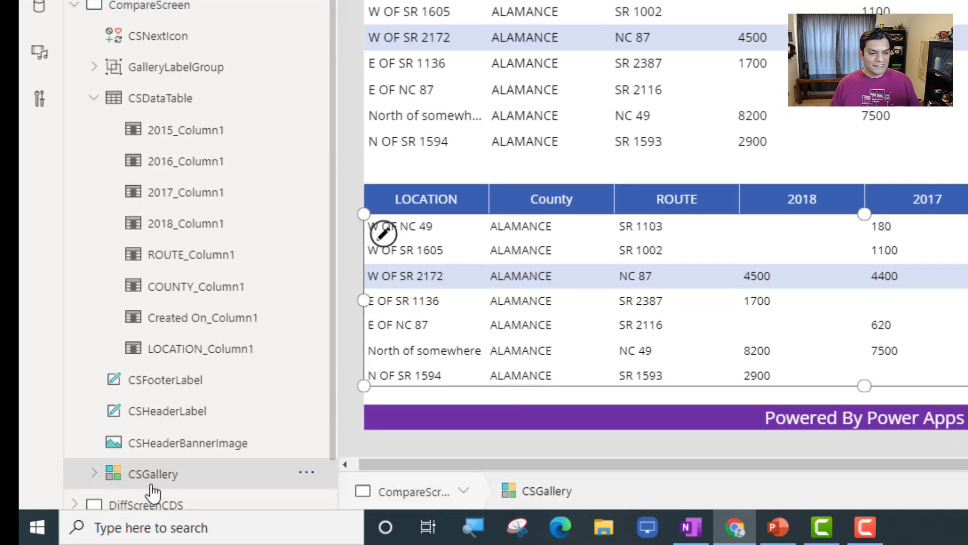
scroll(223, 352, down, 1)
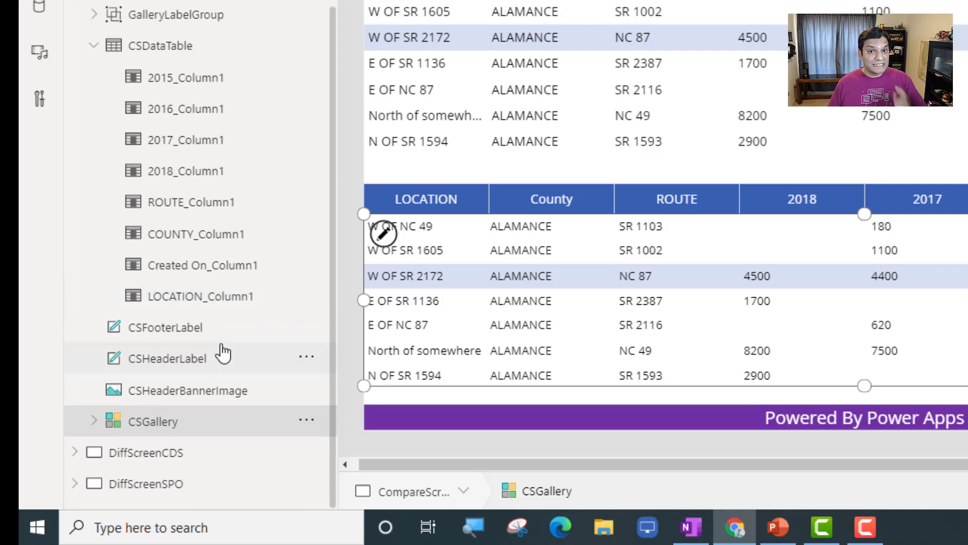
Step: Examine the gallery's header label group on CompareScreen, comparing the County label's X property with the adjacent LOCATION label
click(459, 211)
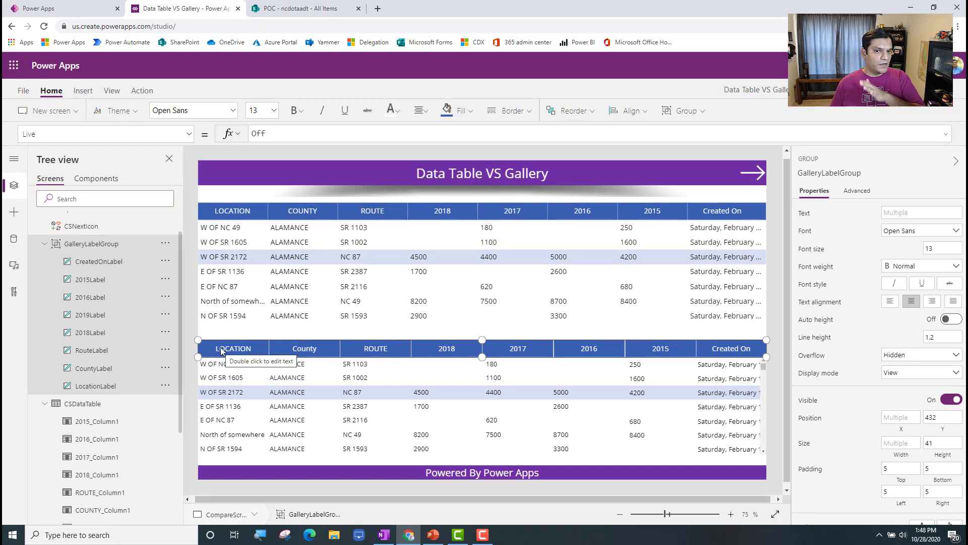
click(325, 352)
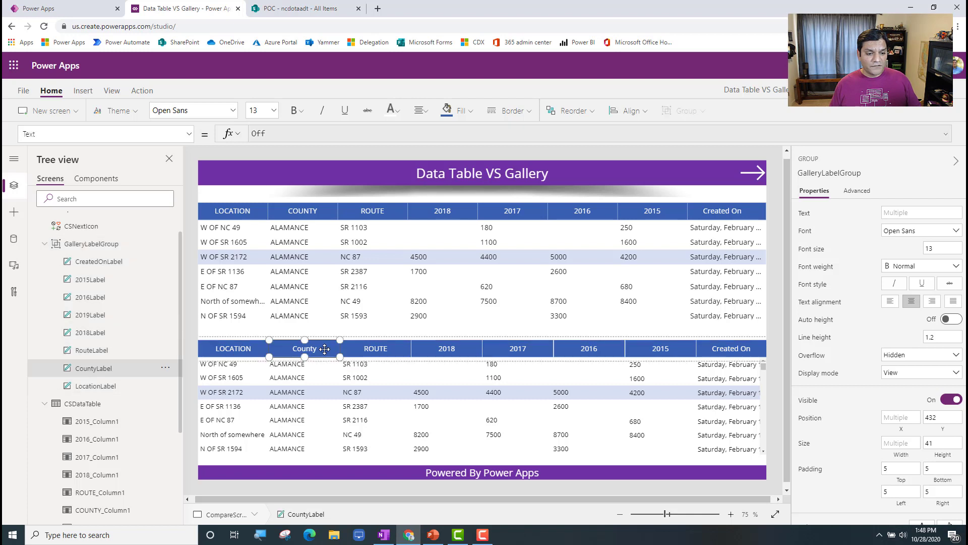
click(183, 132)
scroll(108, 309, down, 2)
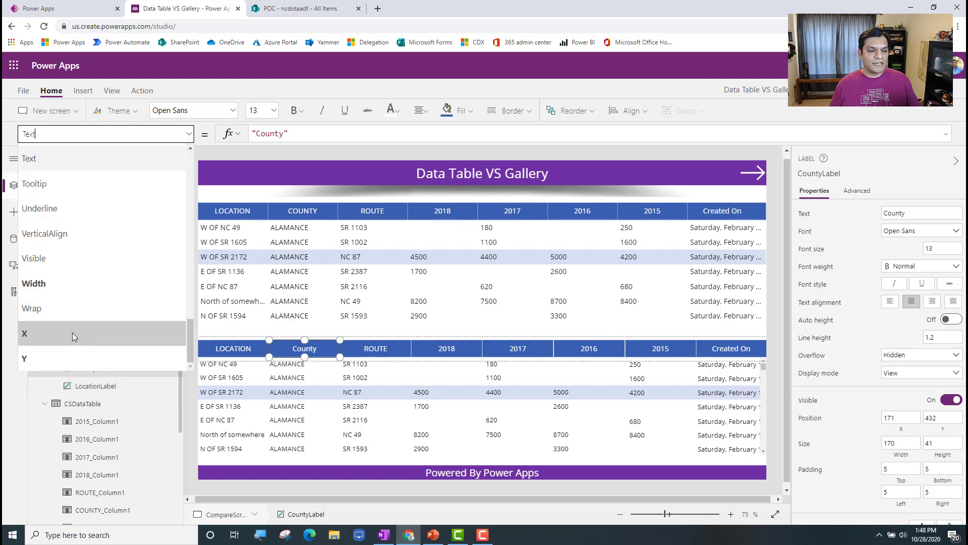
click(71, 332)
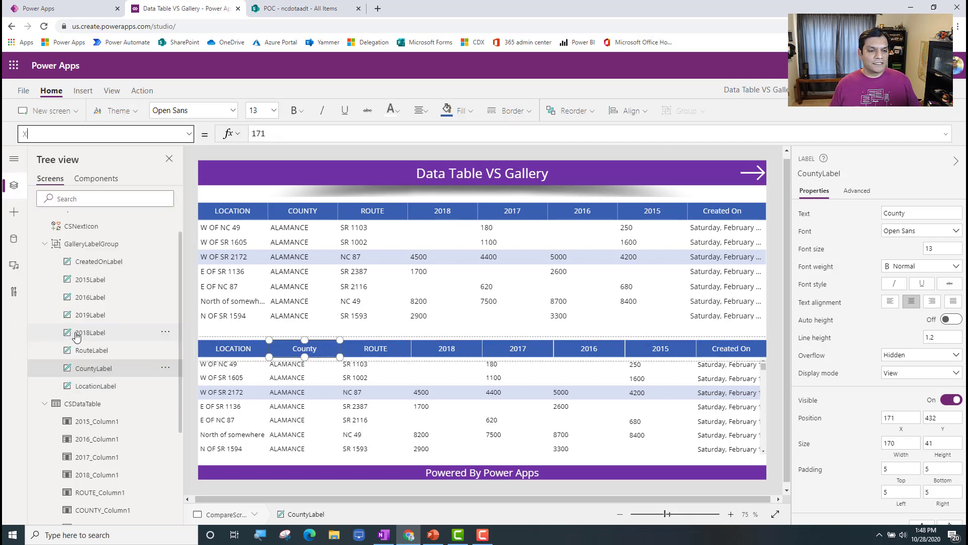
click(245, 350)
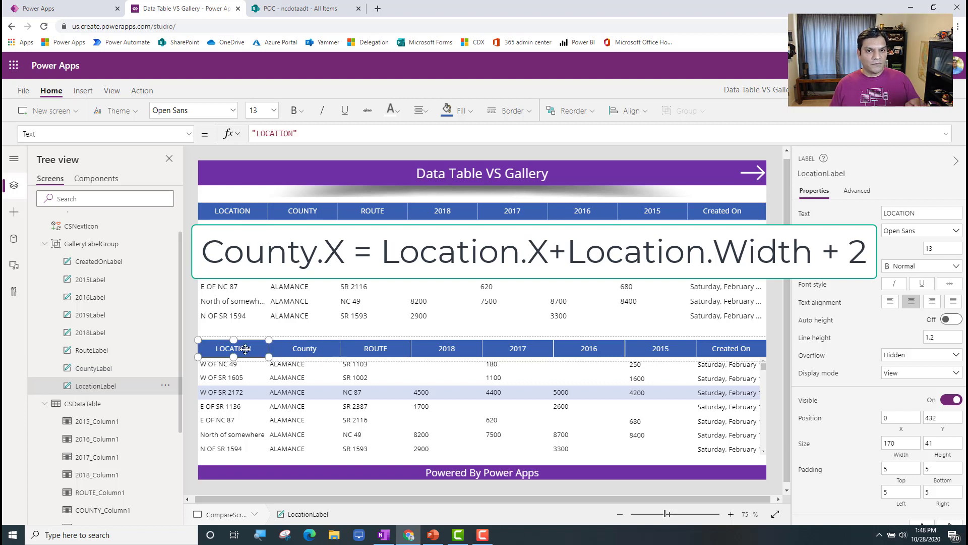
click(281, 355)
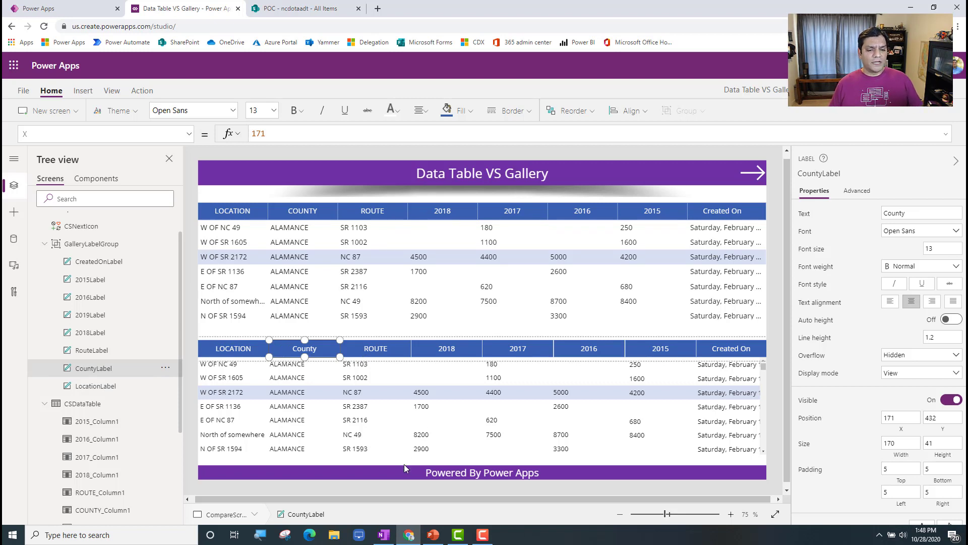
Step: Collapse CompareScreen in the tree and view DiffScreenCDS followed by DiffScreenSPO
scroll(70, 401, up, 1)
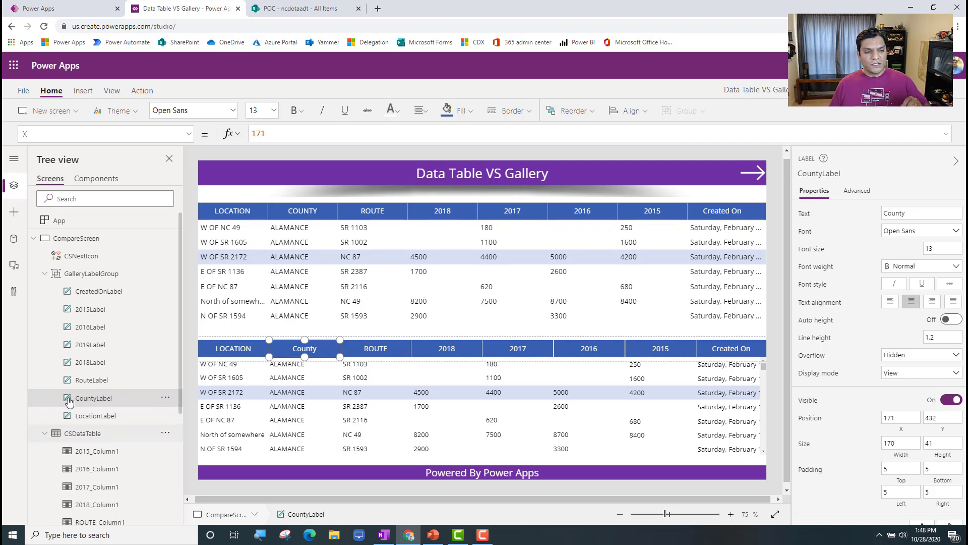
click(34, 238)
click(73, 256)
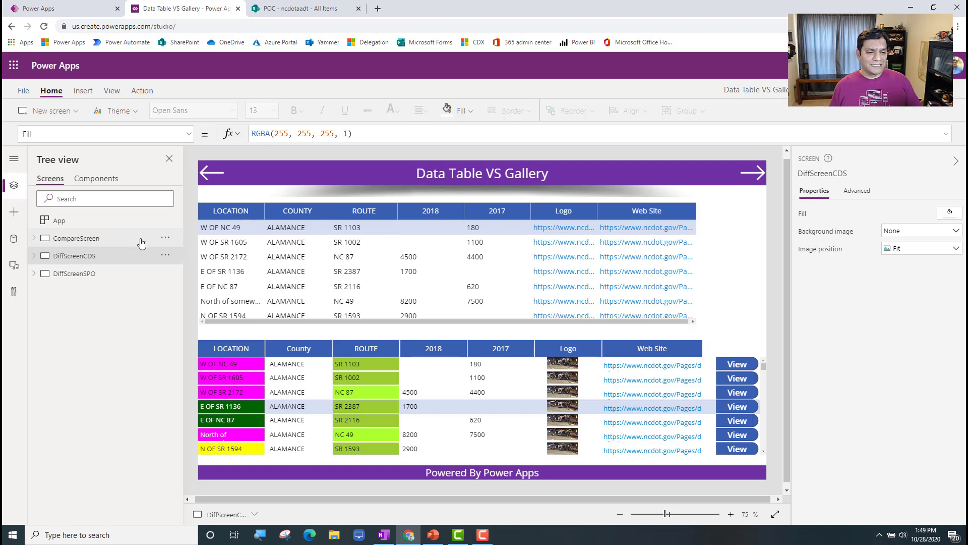
click(88, 274)
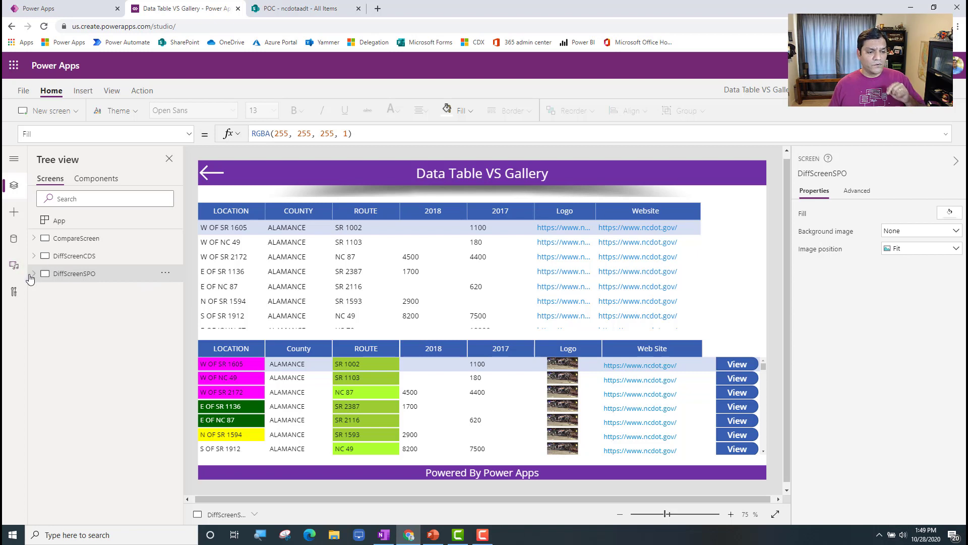
Step: Select DSDataTable_1 on DiffScreenSPO and check its data source against the app's data sources
click(495, 326)
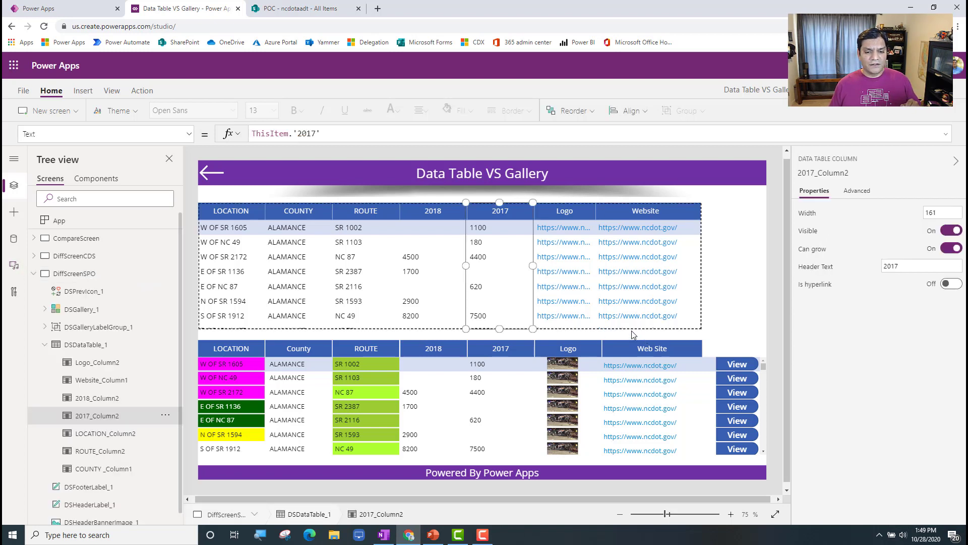
click(96, 346)
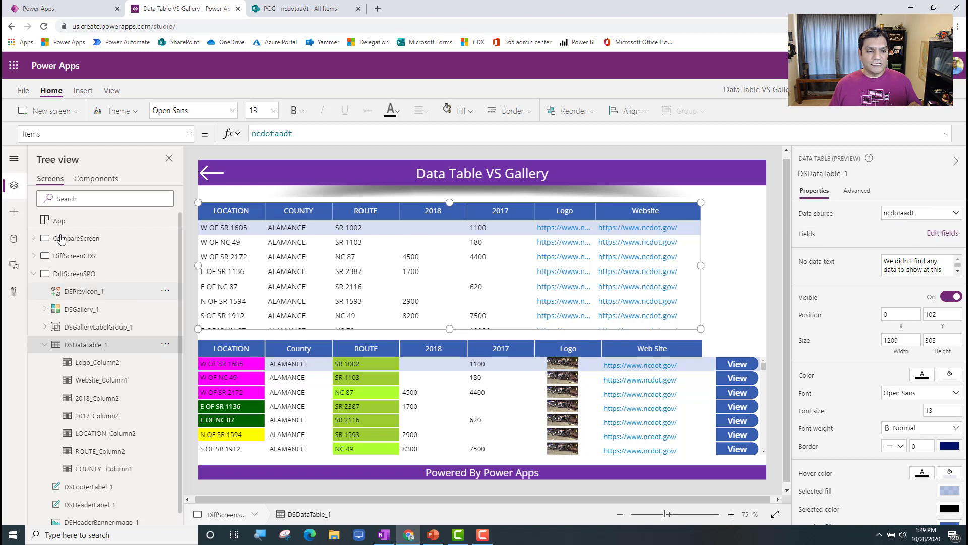
click(17, 241)
mouse_move(74, 258)
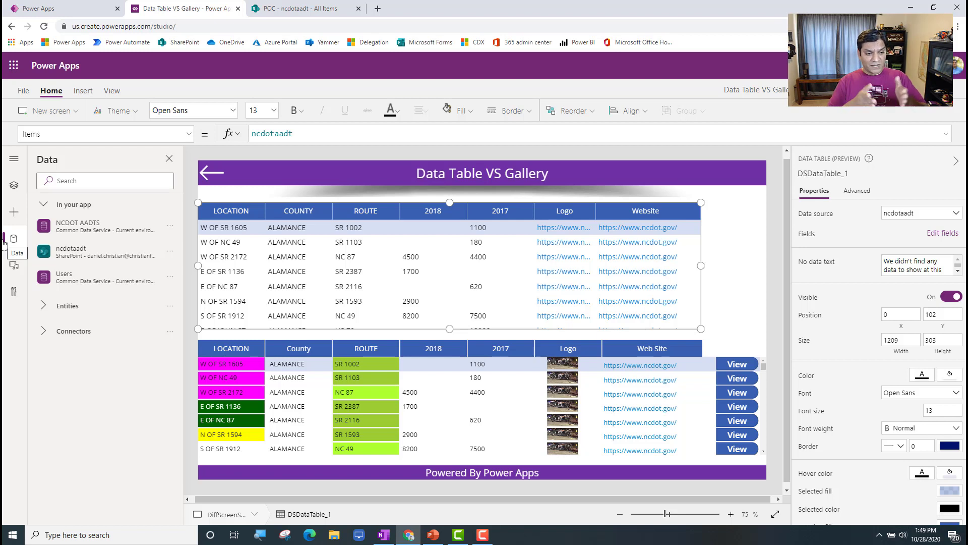
click(14, 185)
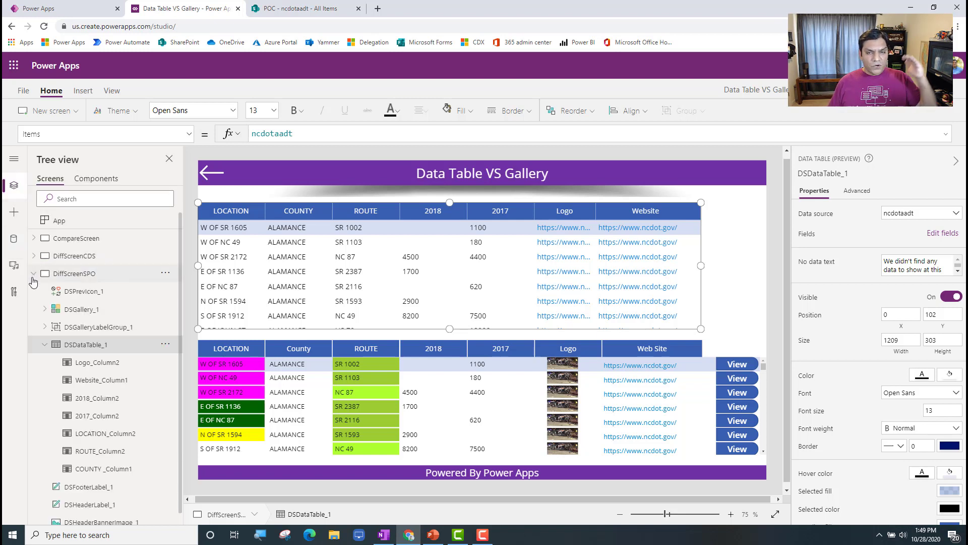
Step: Inspect the Website column and DSDataTable_1 on DiffScreenSPO for horizontal scrolling
click(81, 275)
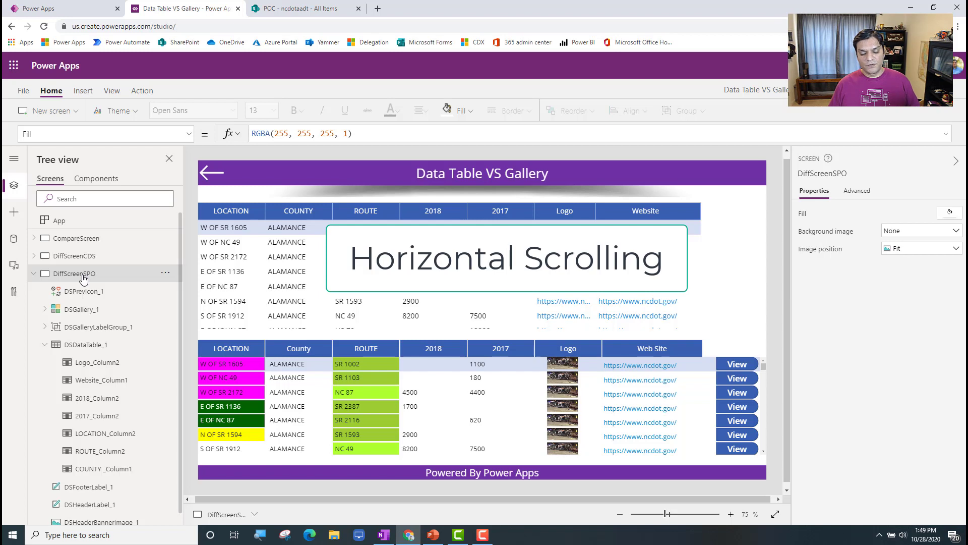
click(694, 314)
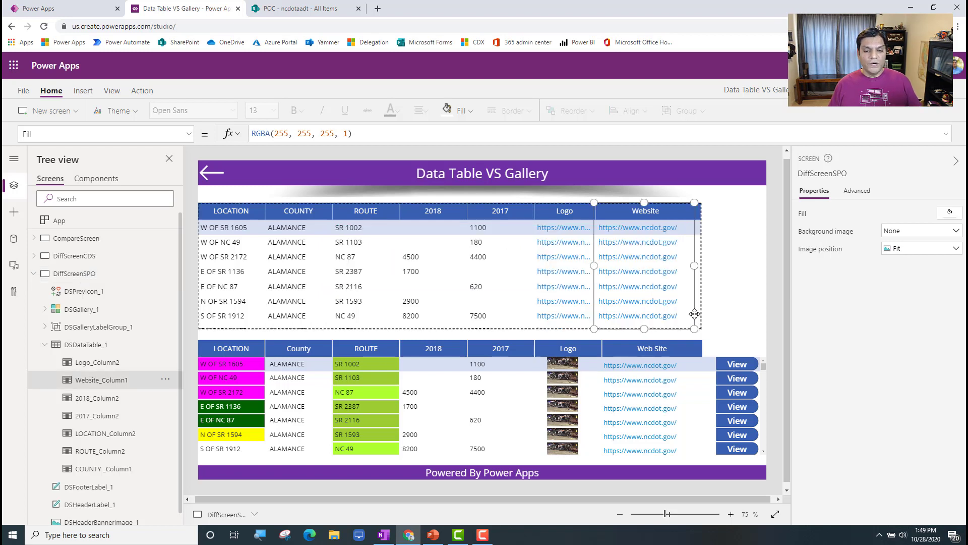
click(101, 345)
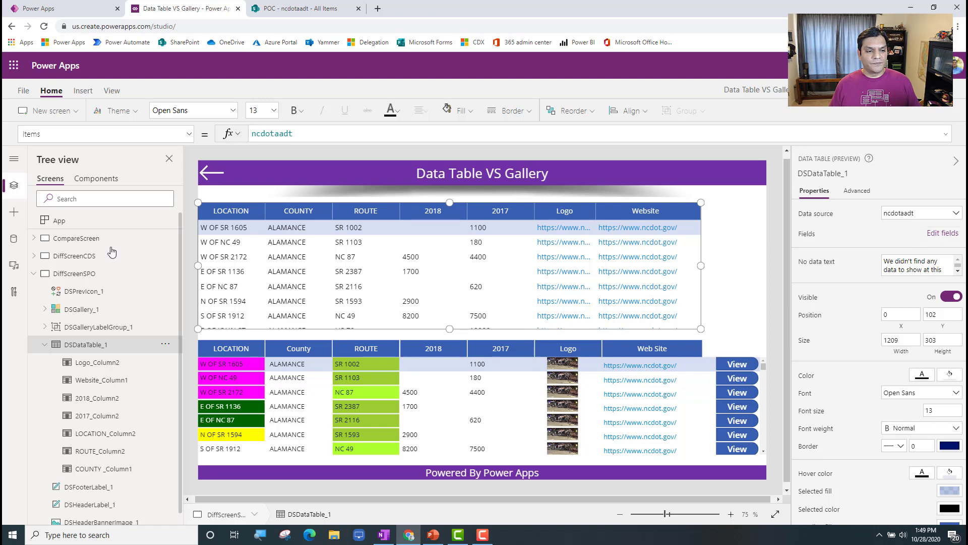
Step: Open DiffScreenCDS and collapse DSPerItemGallery and DSGallery in the tree to reach its data table
click(84, 262)
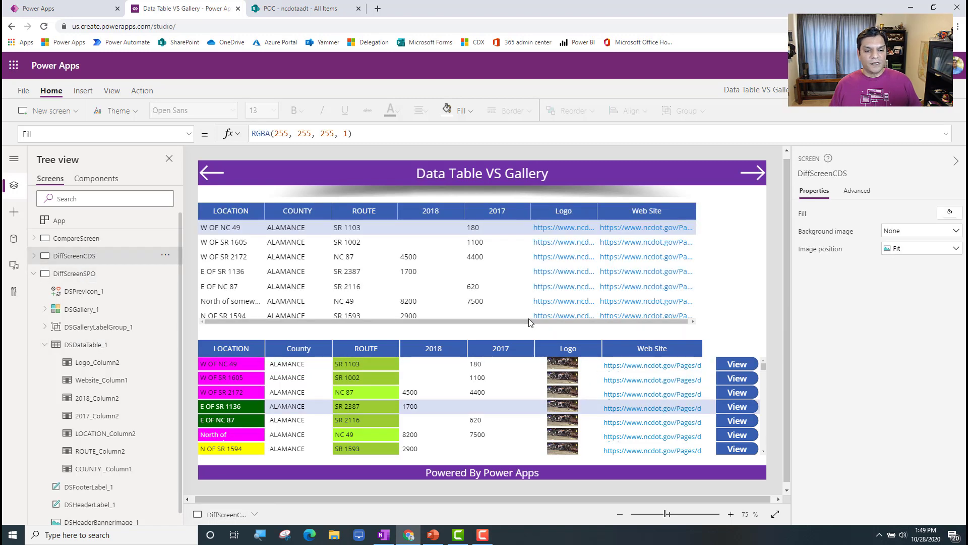
click(528, 319)
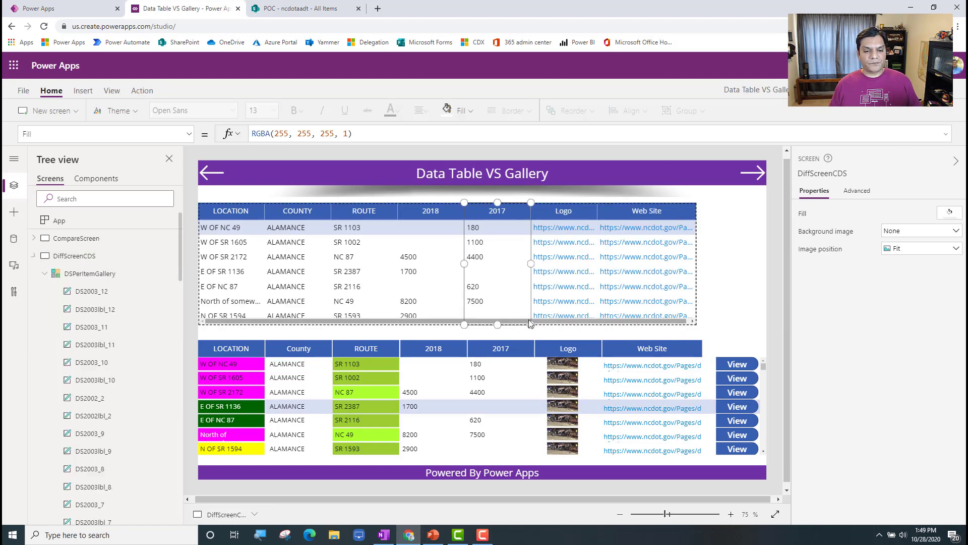
click(45, 274)
click(44, 327)
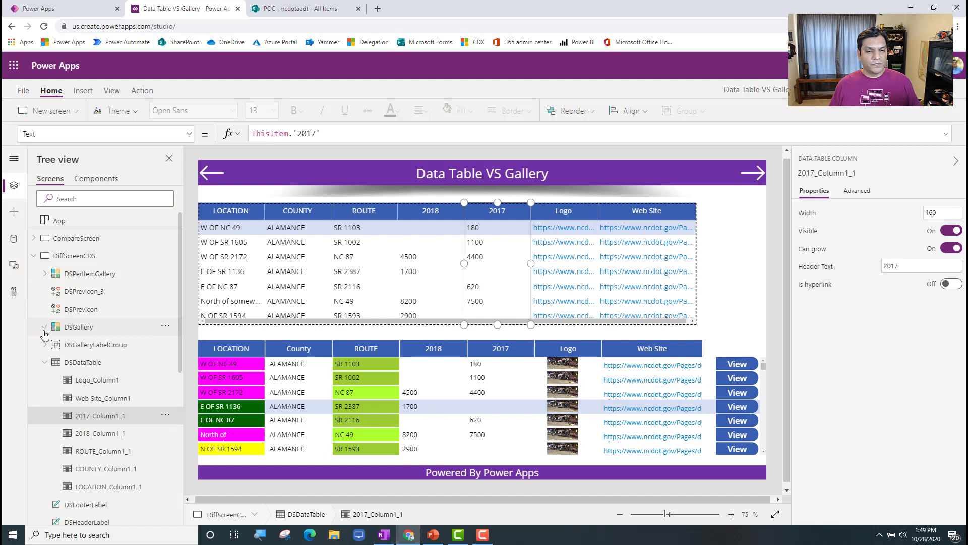
Step: Add the fields 2002, 2003, 2004 and 2005 to DSDataTable on DiffScreenCDS
click(96, 363)
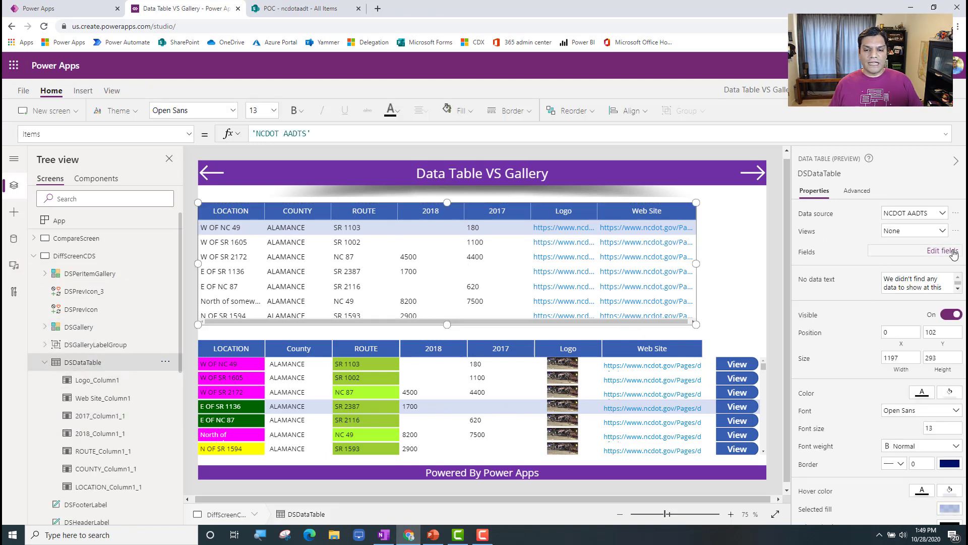
click(942, 251)
click(644, 184)
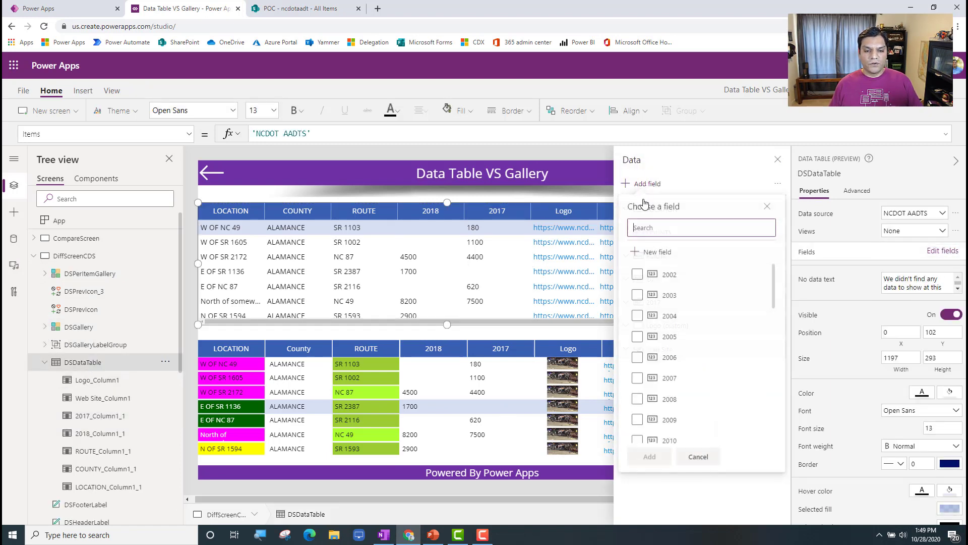
click(638, 276)
click(638, 296)
click(639, 316)
click(638, 337)
click(649, 456)
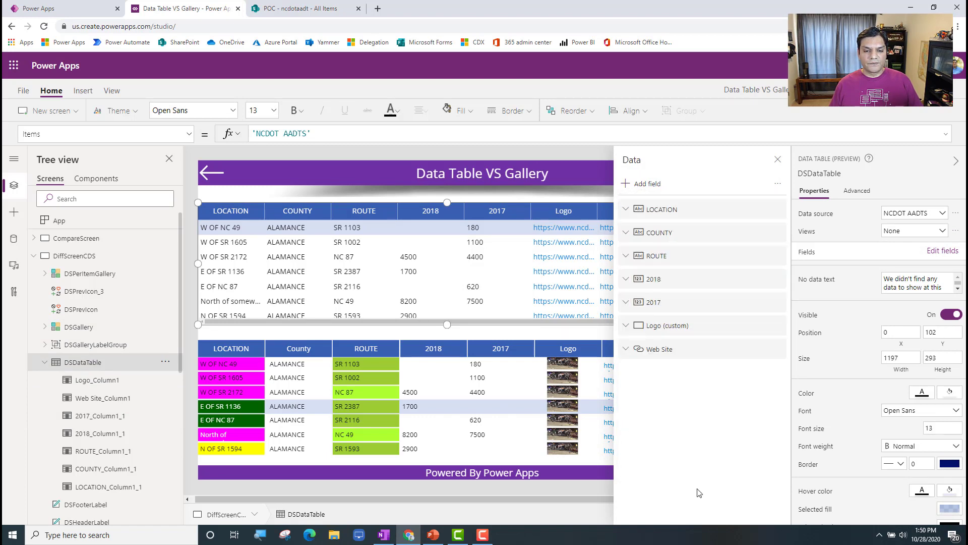
click(778, 161)
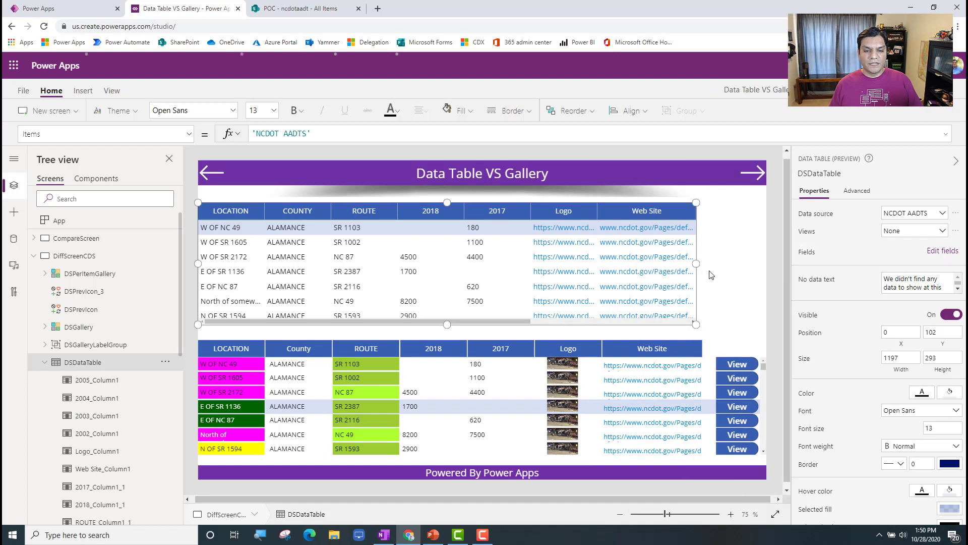
Step: Widen DSDataTable to the right edge of the app screen and scroll its columns horizontally
drag(702, 264, 766, 263)
mouse_move(600, 321)
mouse_down()
mouse_move(722, 324)
mouse_move(607, 324)
mouse_up()
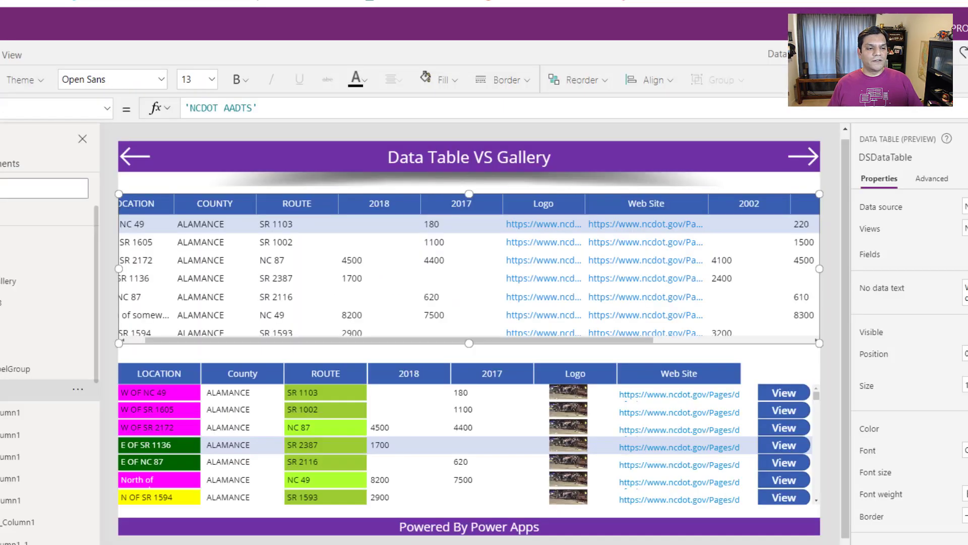
Step: Undo the widening of DSDataTable and the addition of the fields 2002, 2003, 2004 and 2005
key(ctrl+z)
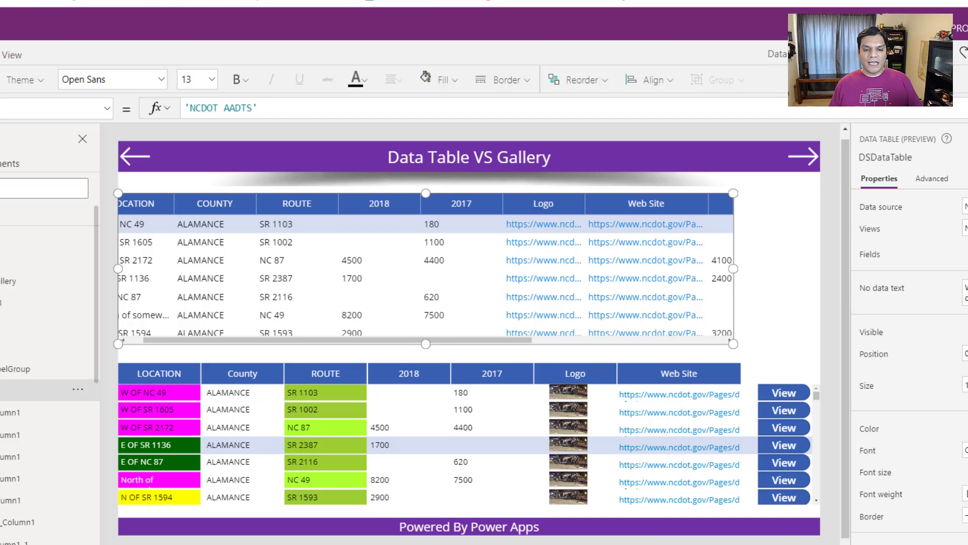
key(ctrl+z)
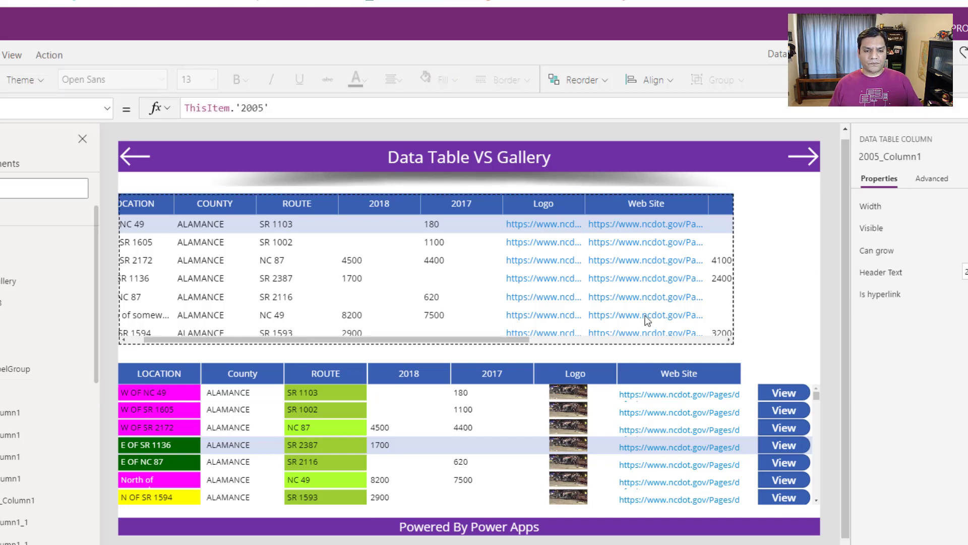
drag(499, 343, 471, 342)
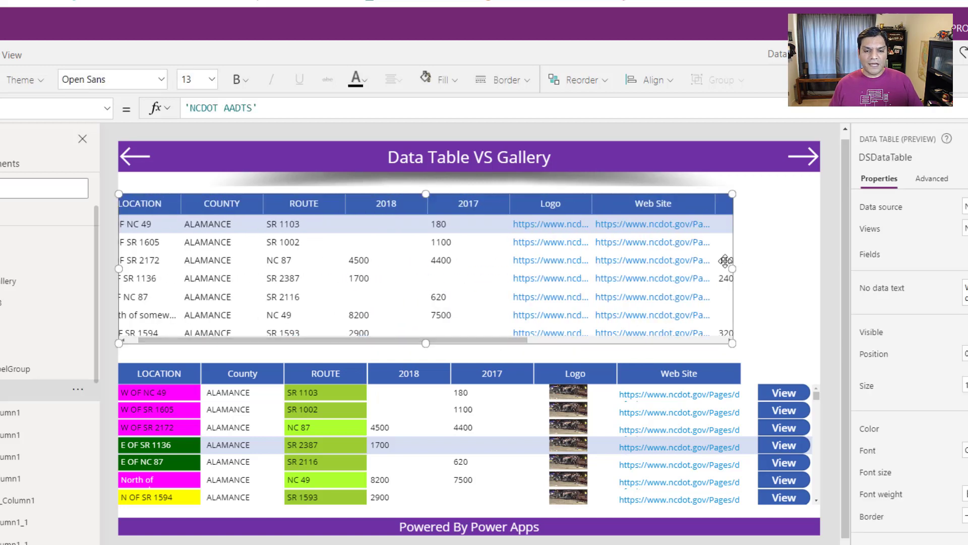
key(ctrl+z)
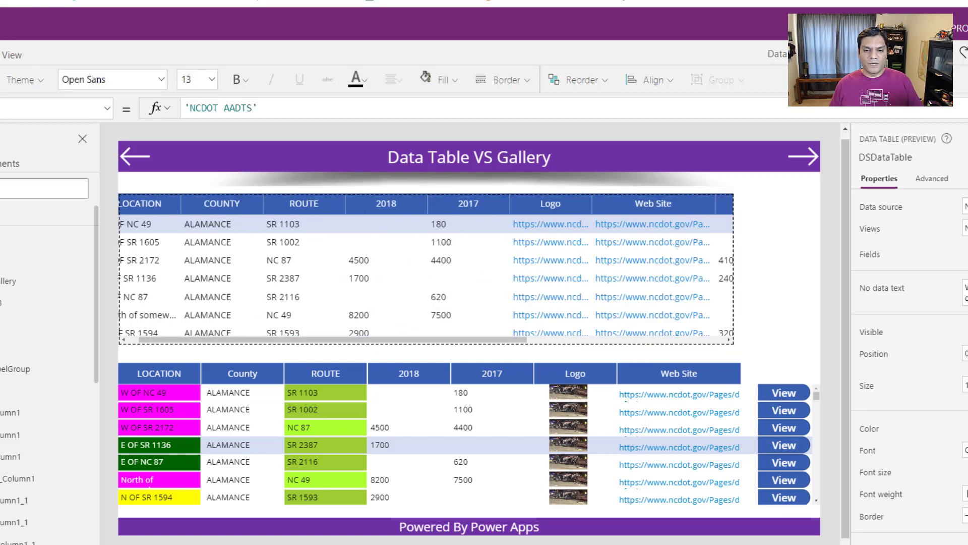
key(ctrl+z)
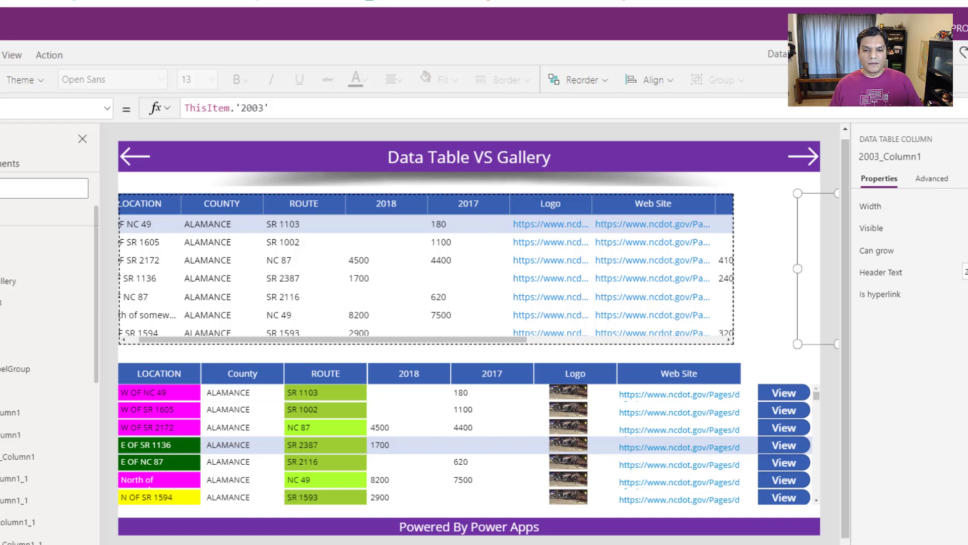
key(ctrl+z)
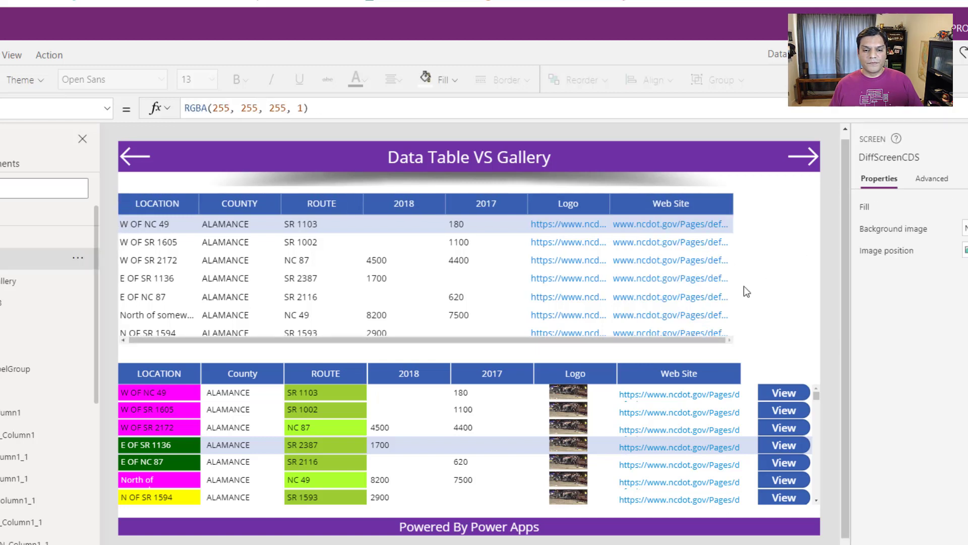
Step: Narrow DSDataTable on DiffScreenCDS so the Web Site column is cut off, and check its horizontal scrollbar
click(701, 342)
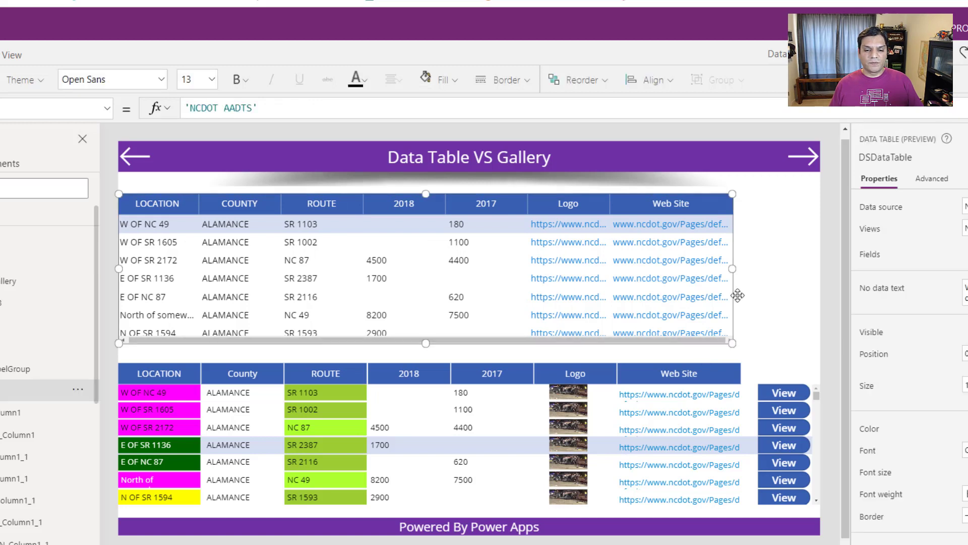
drag(737, 270, 651, 271)
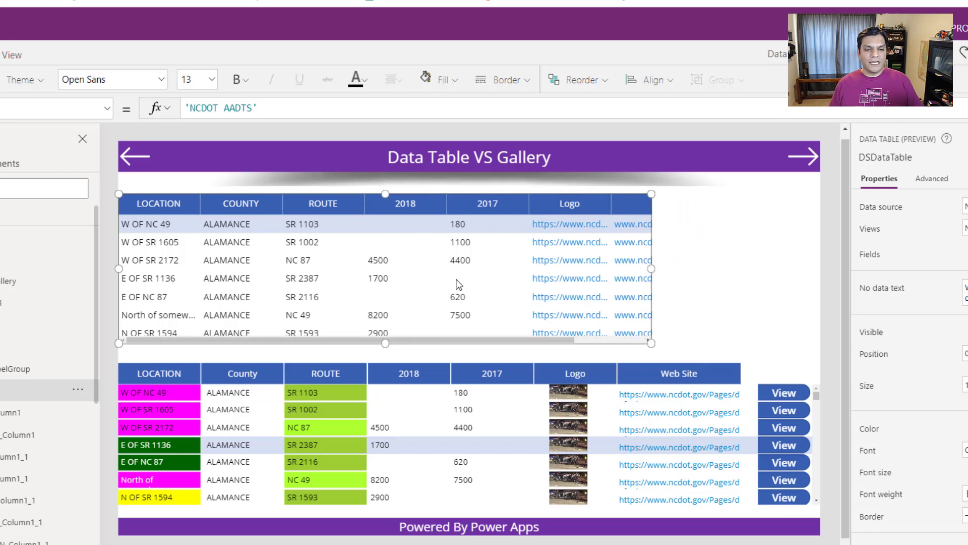
click(452, 337)
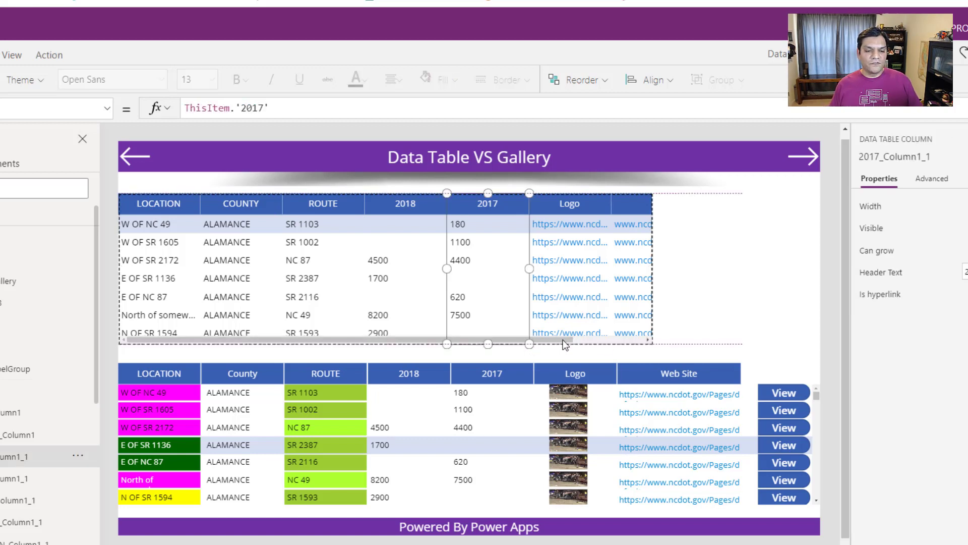
Step: Narrow DSGallery to the data table's width to test for horizontal scrolling, and restore it to the full screen width
click(742, 429)
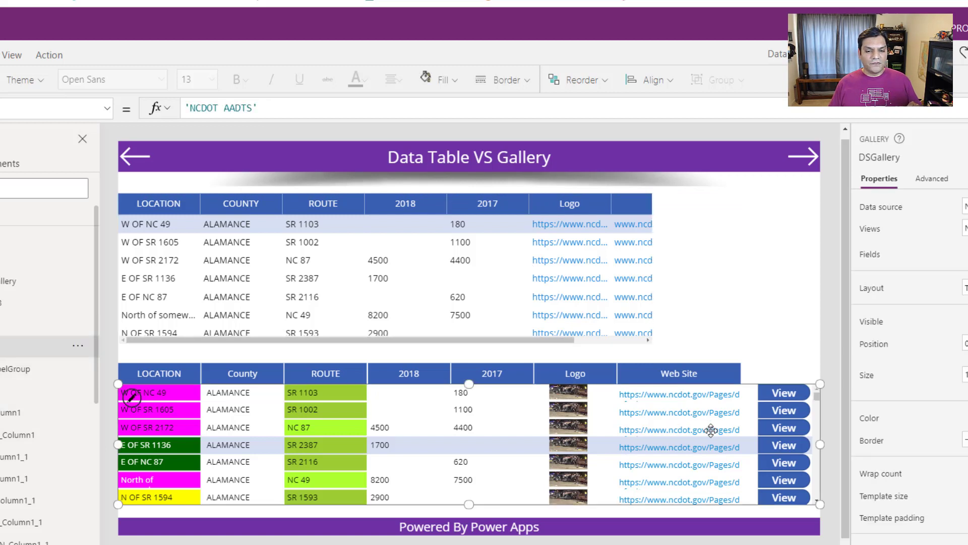
drag(820, 444, 652, 443)
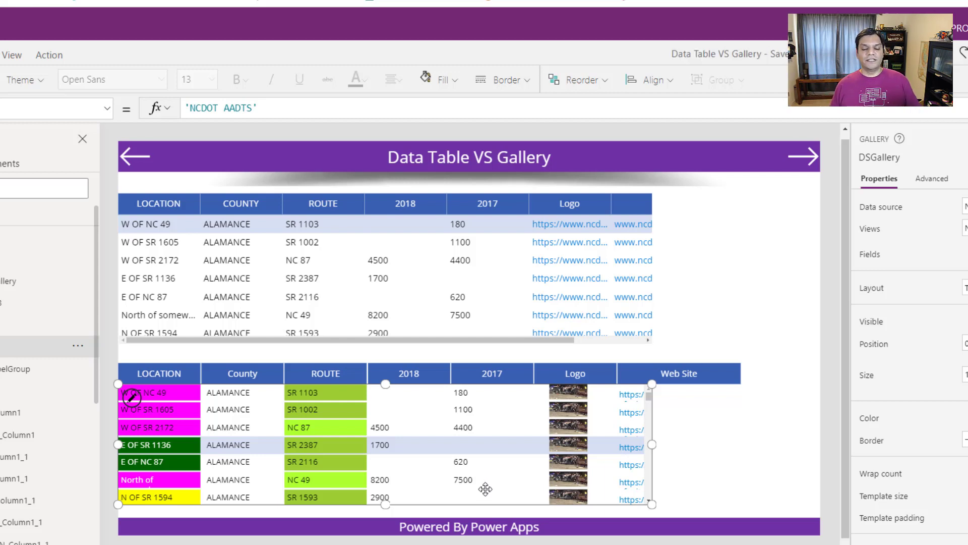
drag(652, 444, 820, 444)
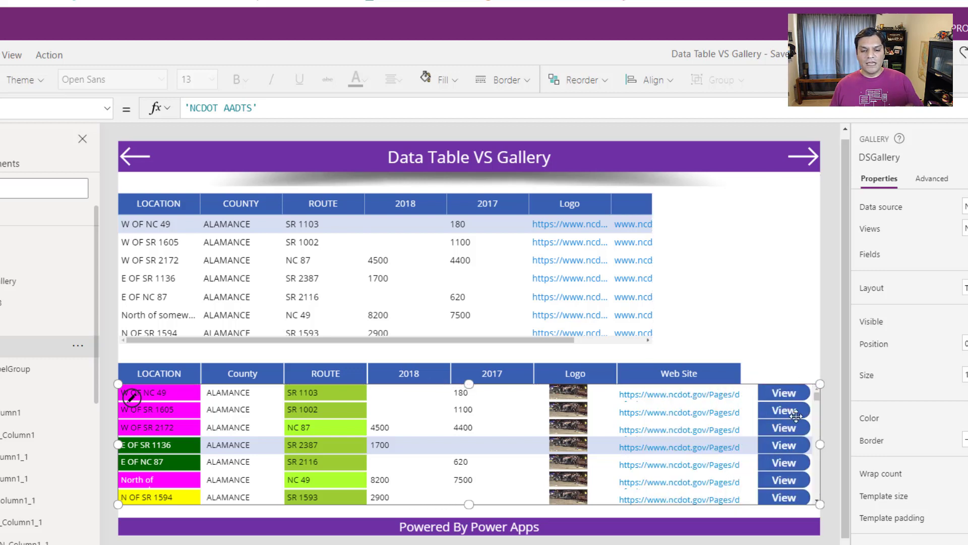
click(830, 397)
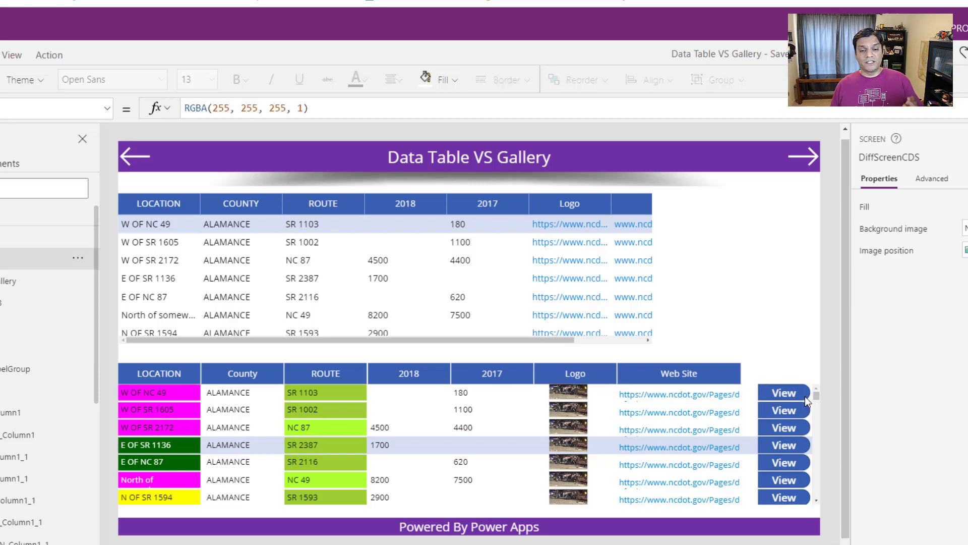
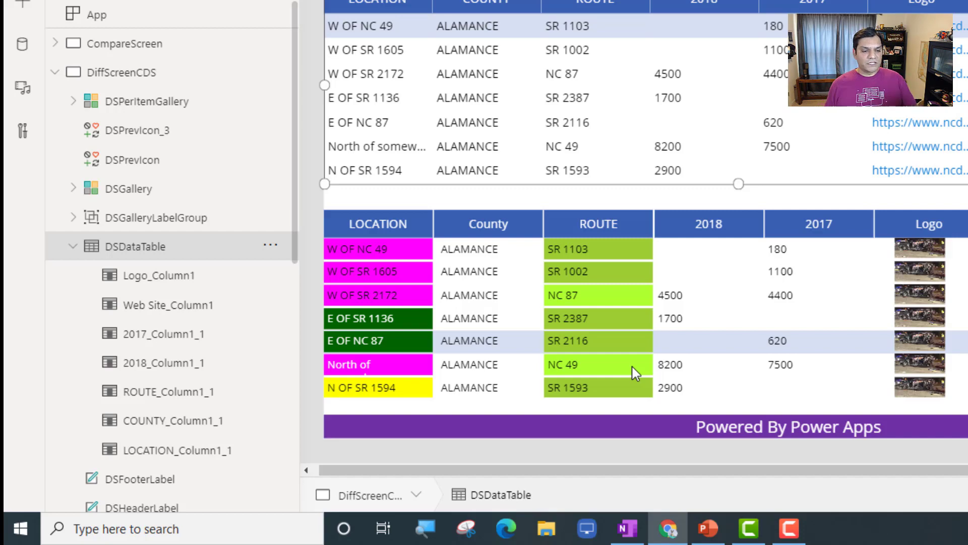
Step: Check the data table's LOCATION and COUNTY columns, and expand the full Fill formula of the gallery's LOCATION label LocalGal_1
click(373, 28)
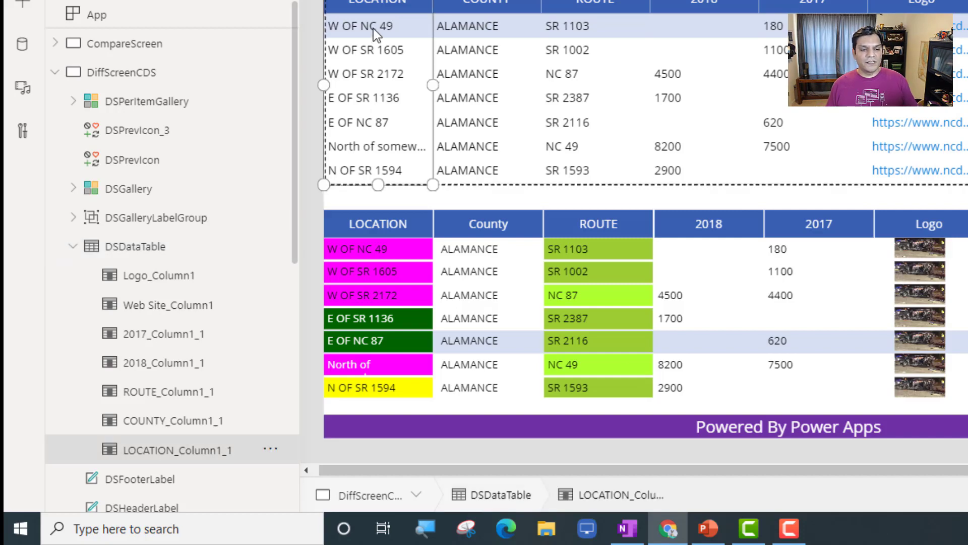
click(501, 33)
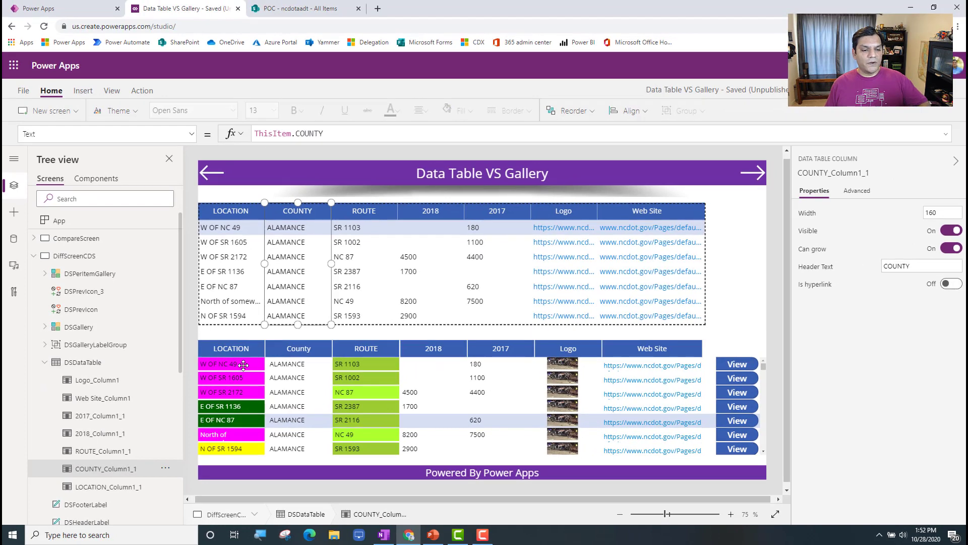
click(243, 364)
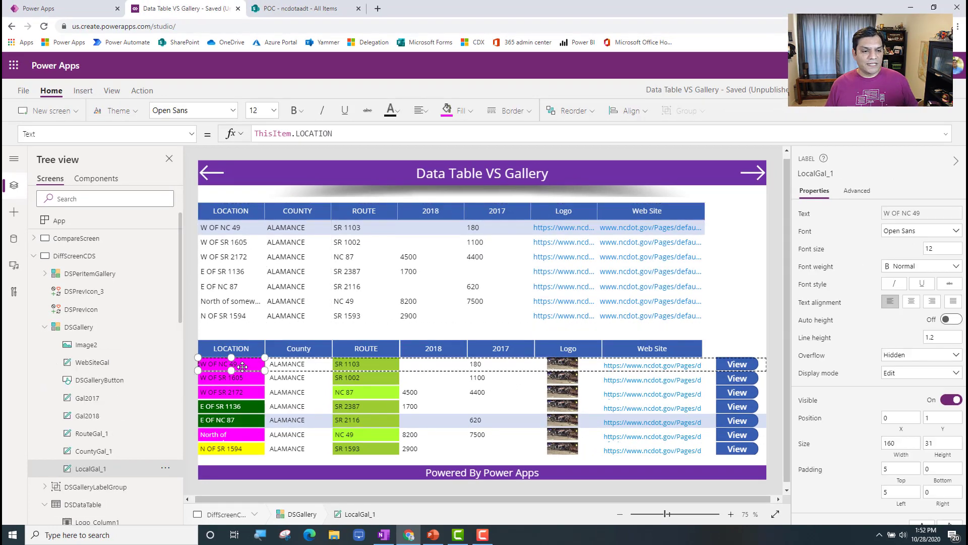
click(458, 112)
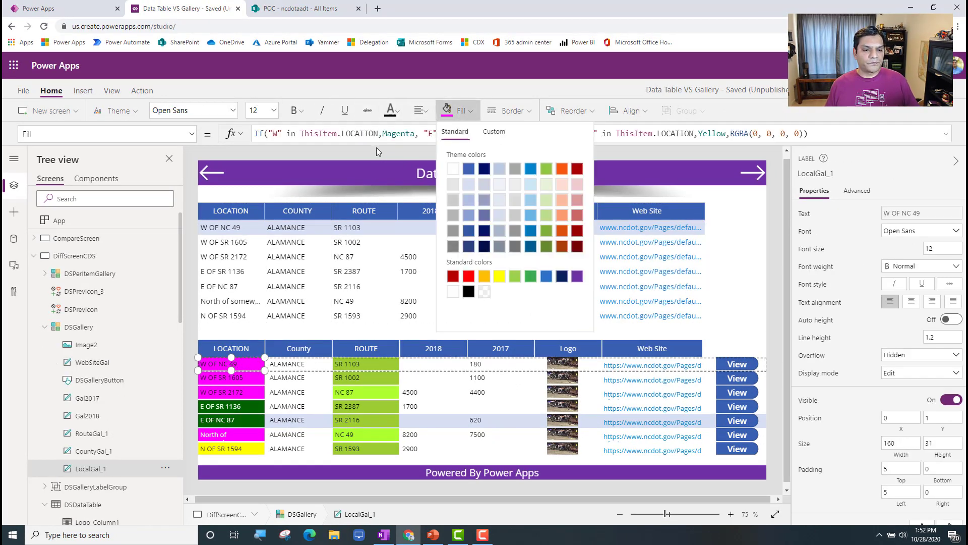
click(269, 136)
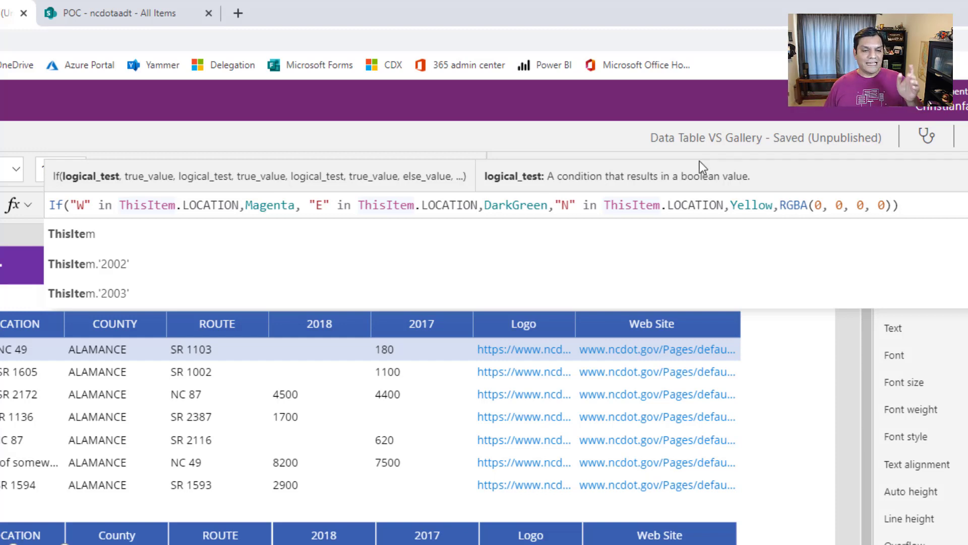
click(967, 205)
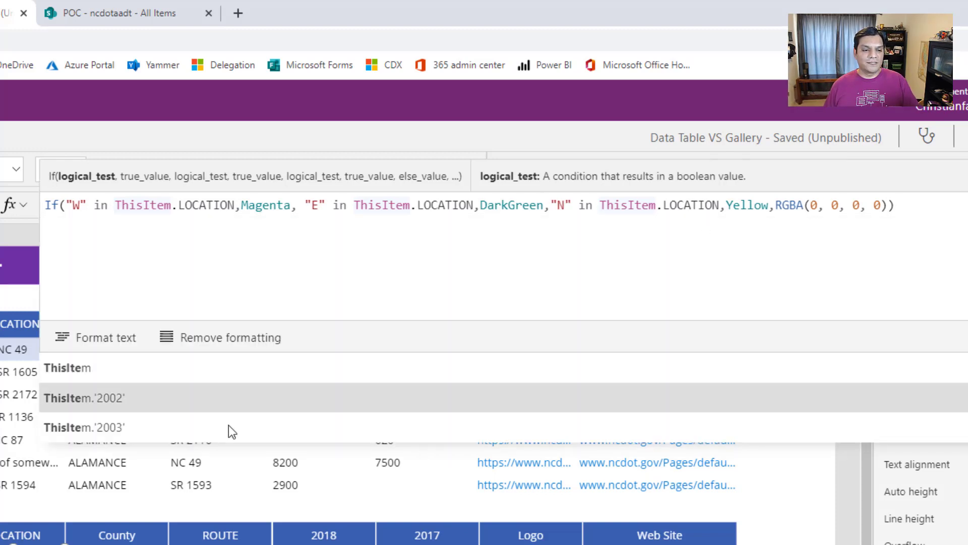
Step: Examine the available properties of the data table's LOCATION column for a fill setting, and collapse the expanded formula
click(7, 348)
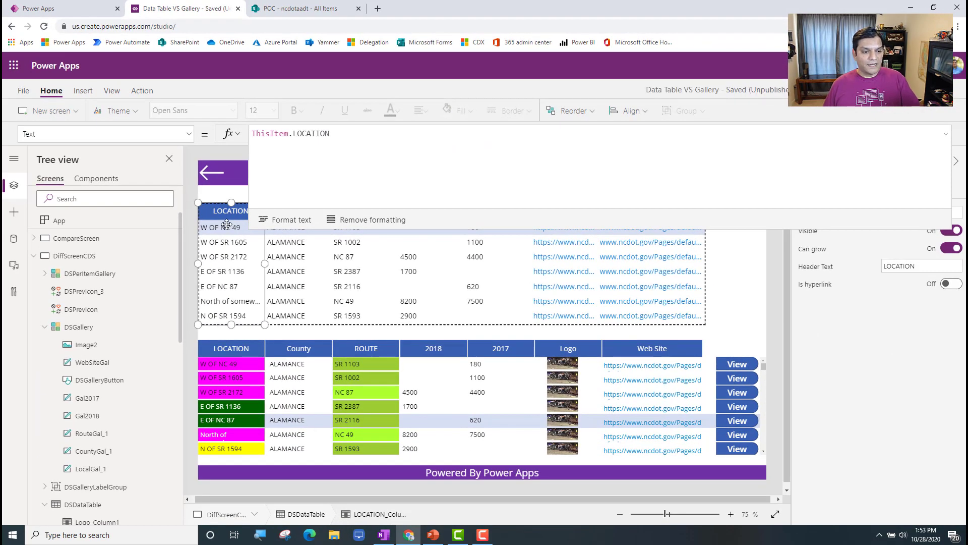
click(189, 133)
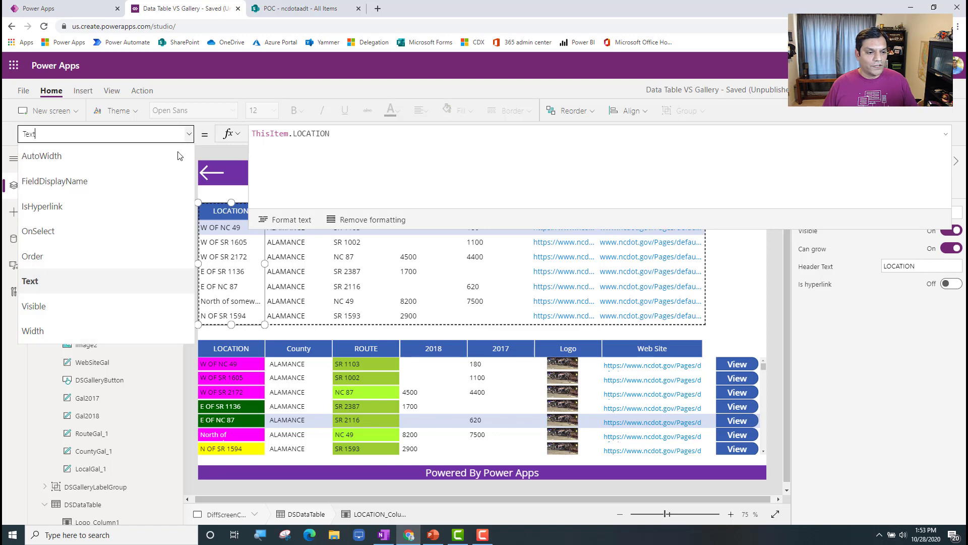
click(945, 135)
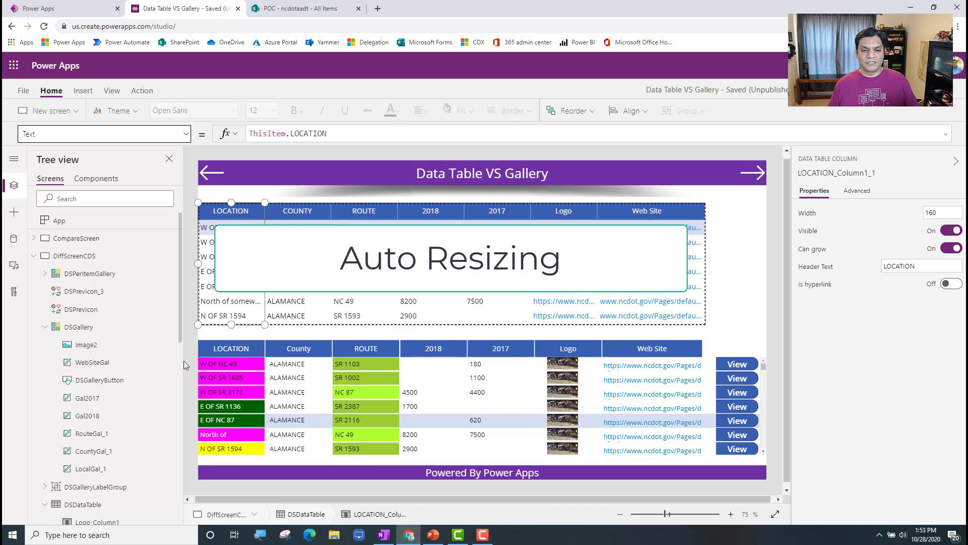
Step: Resize DSDataTable by its side edge to widths of 1336 and 1357, ending at 1310, to test column auto resizing
click(415, 323)
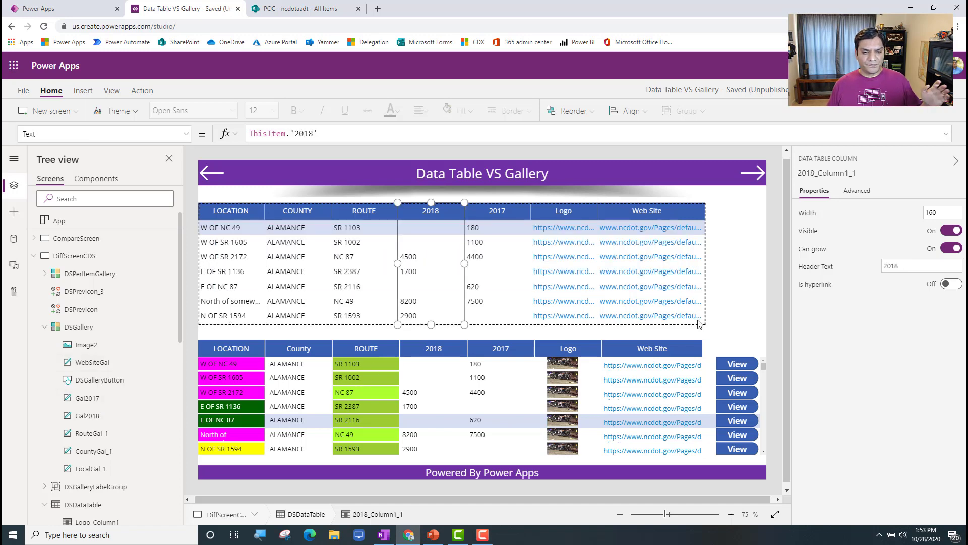
click(699, 322)
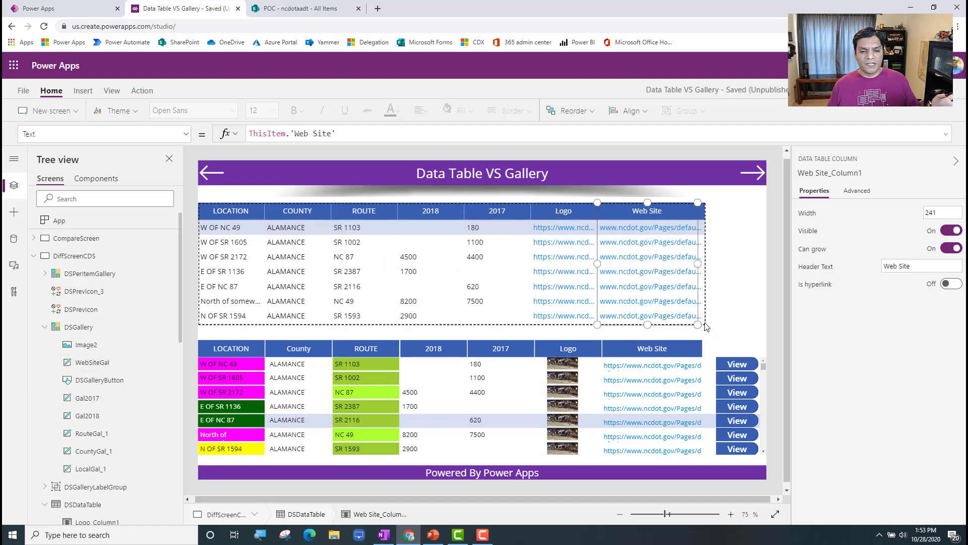
click(706, 327)
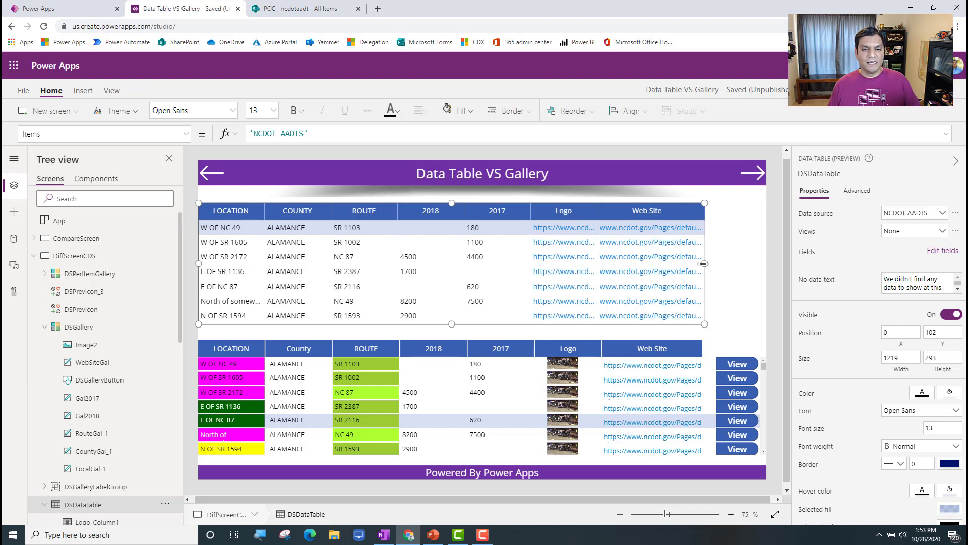
drag(703, 264, 751, 278)
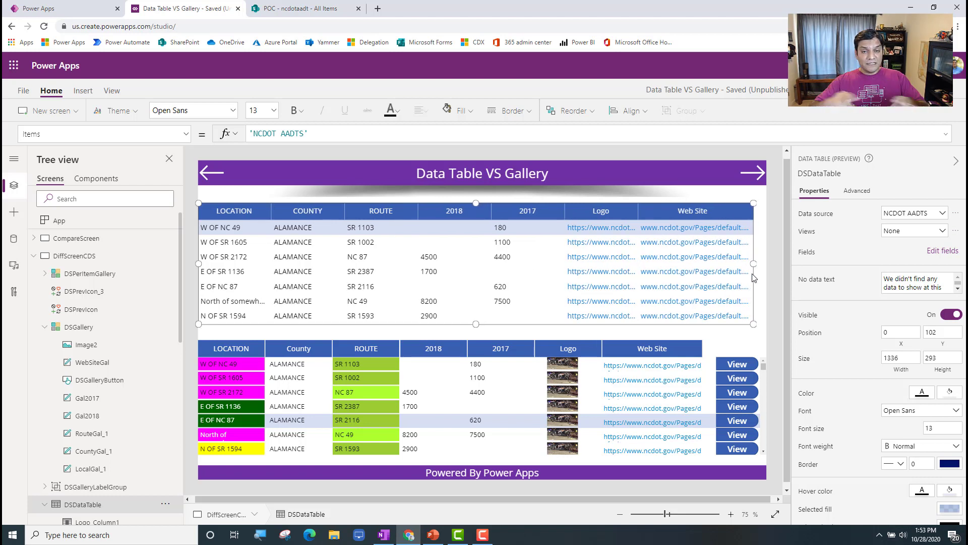
drag(754, 264, 764, 264)
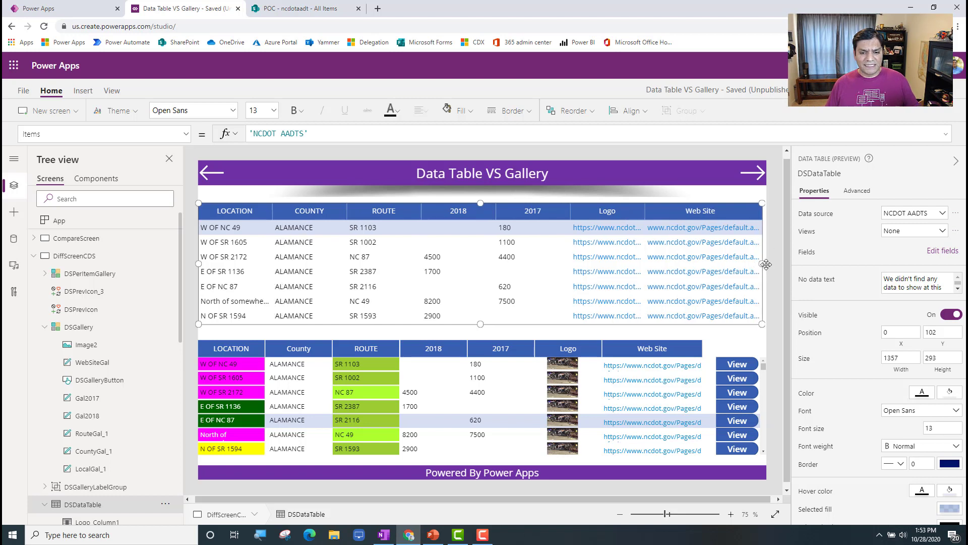
drag(765, 265, 743, 263)
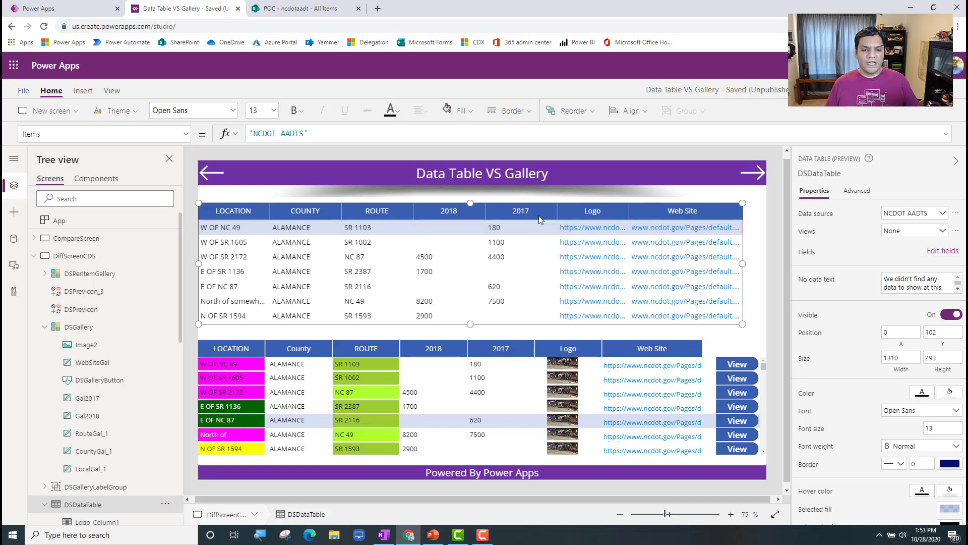
Step: Remove the 2017 field from DSDataTable and close its field list
click(941, 251)
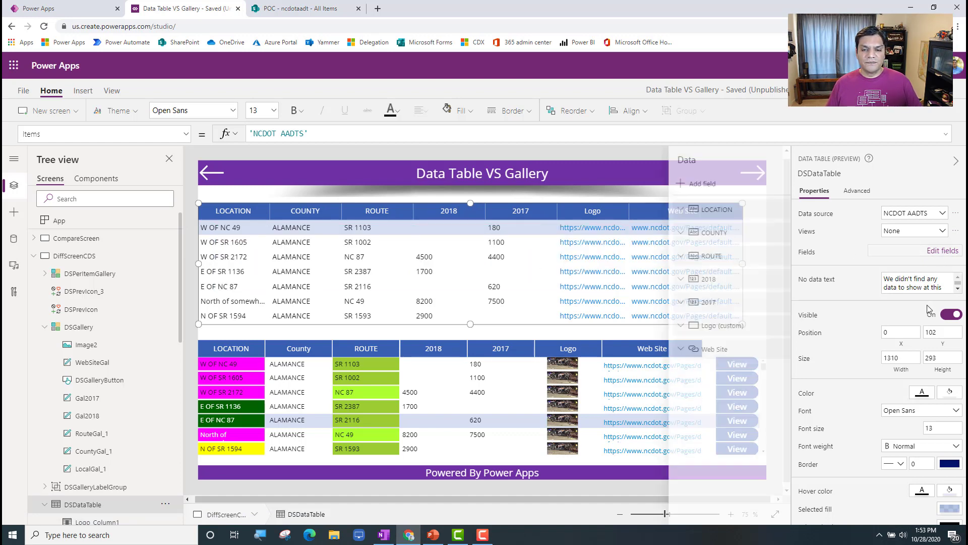
click(732, 305)
click(775, 304)
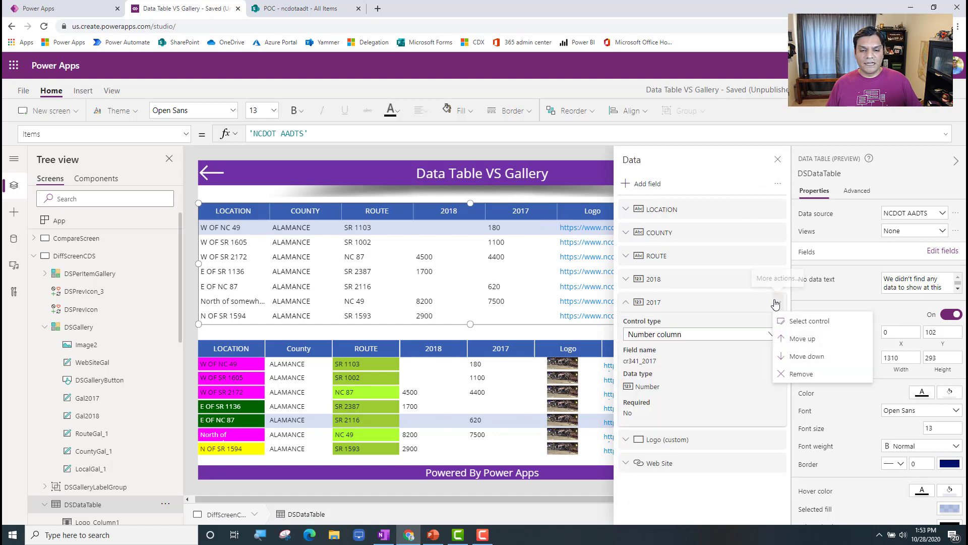
click(797, 374)
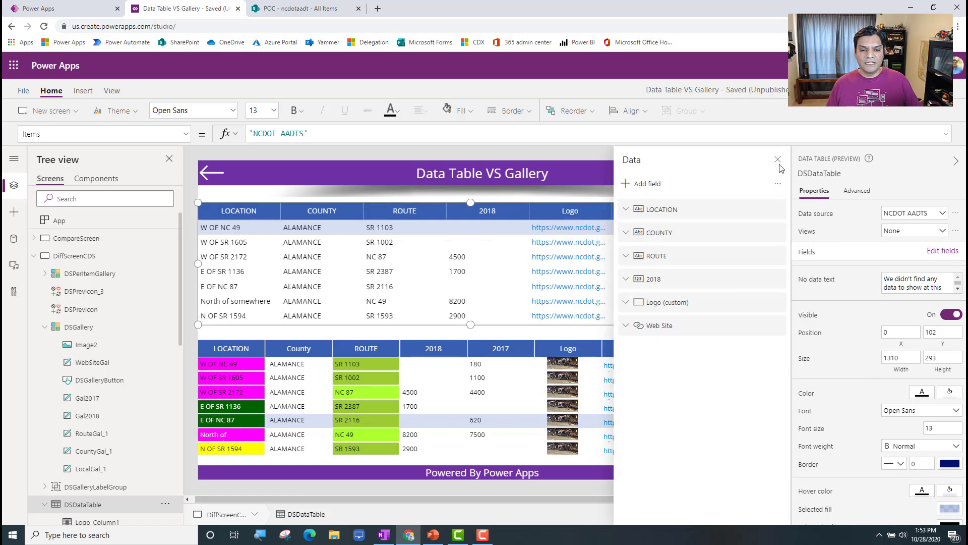
click(777, 160)
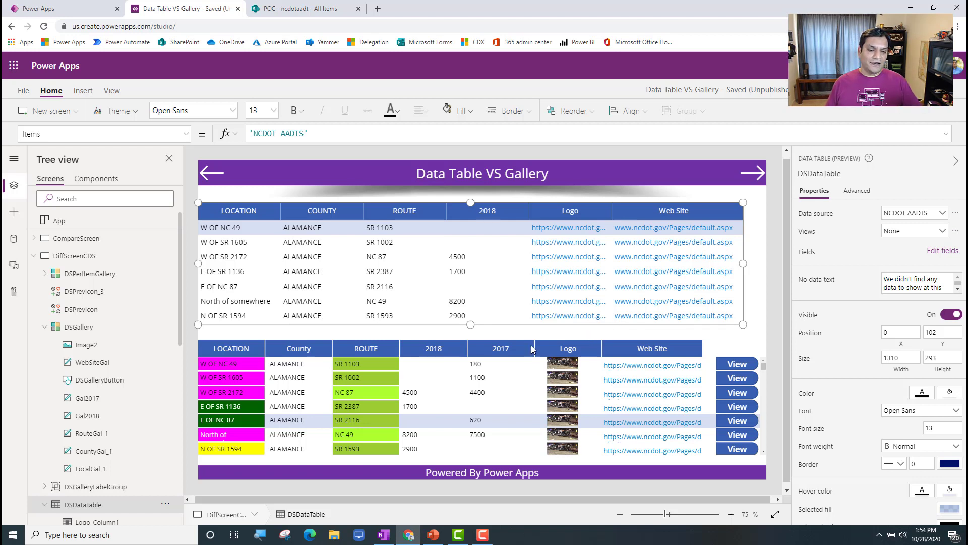
Step: Check the gallery's Gal2017 label and review the field assignments of DSGallery
click(486, 367)
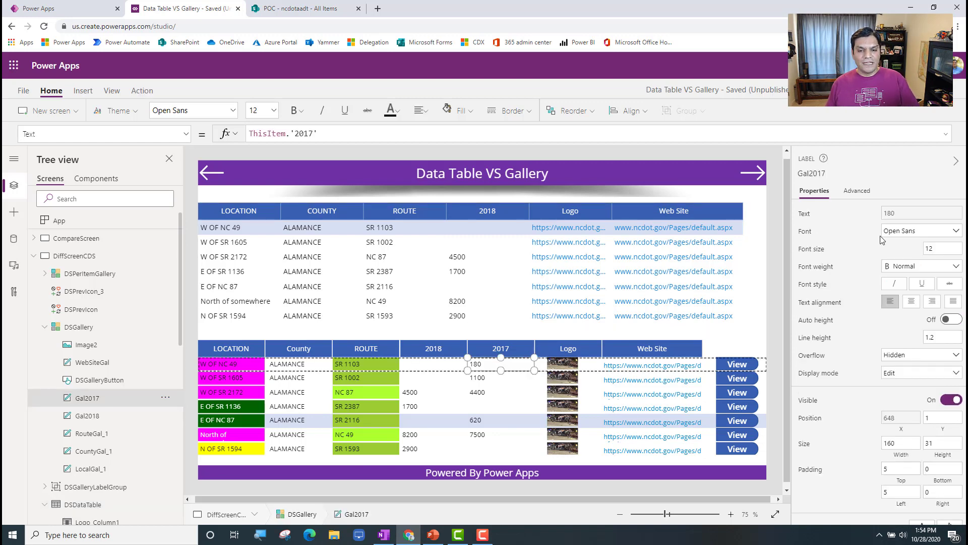
click(146, 326)
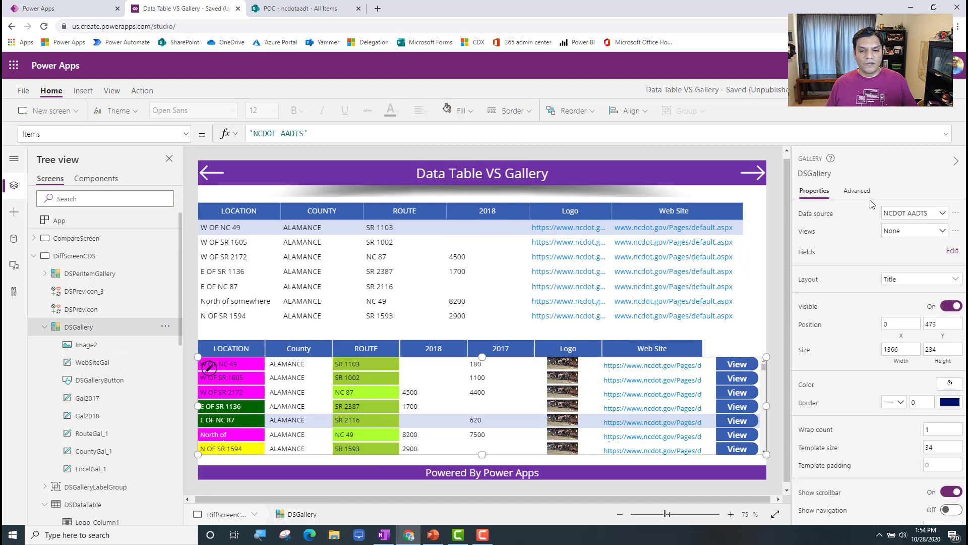
click(953, 252)
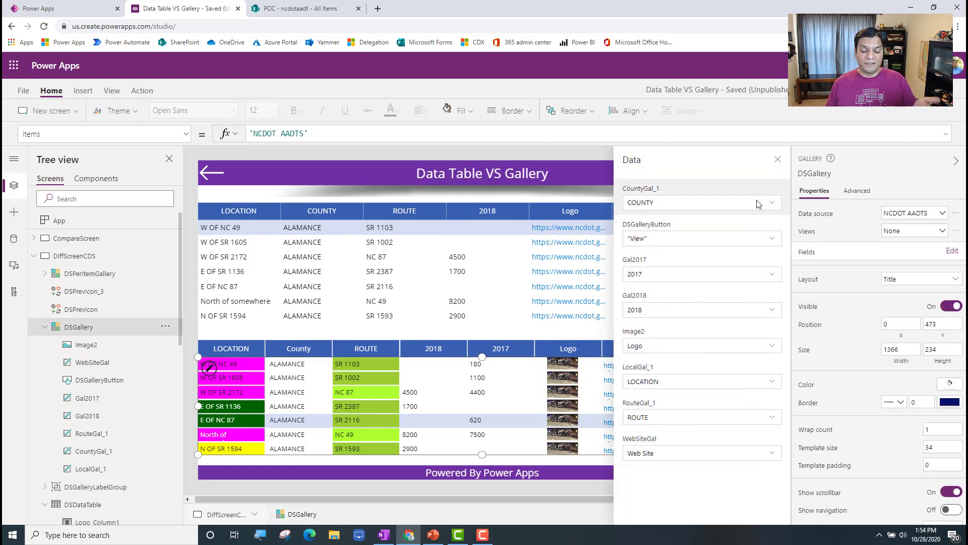
click(777, 160)
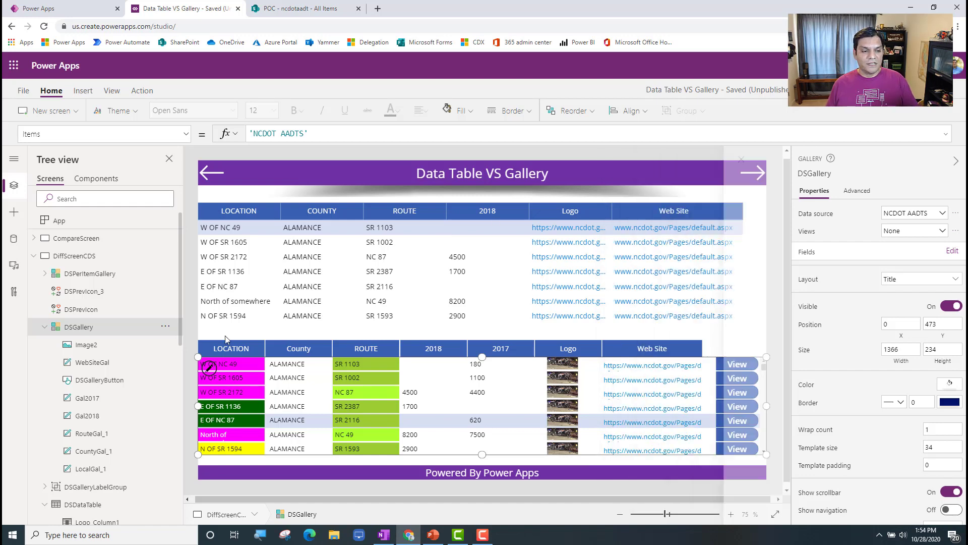
Step: Delete the Gal2017 label from DSGallery and the matching 2017 header label from DSGalleryLabelGroup
click(505, 370)
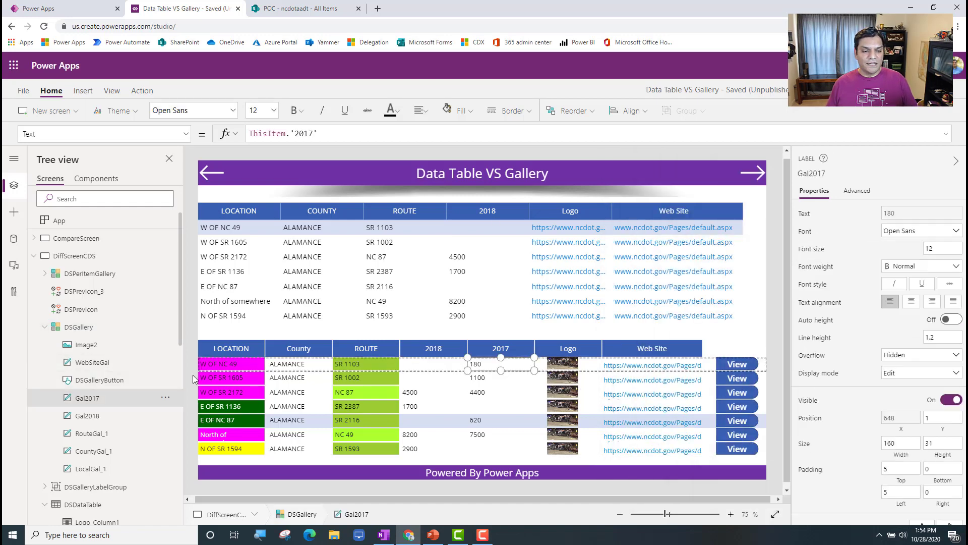
click(165, 397)
click(183, 326)
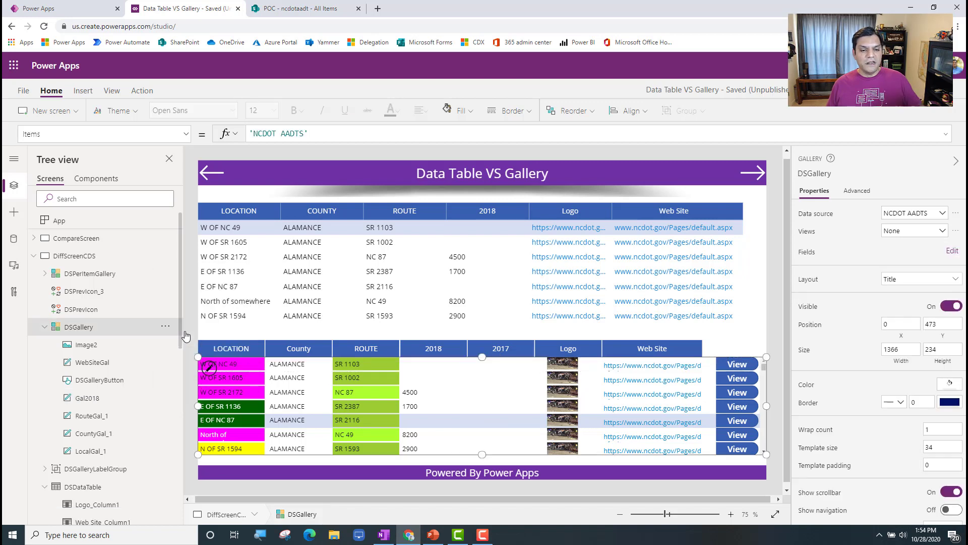
click(488, 353)
click(488, 351)
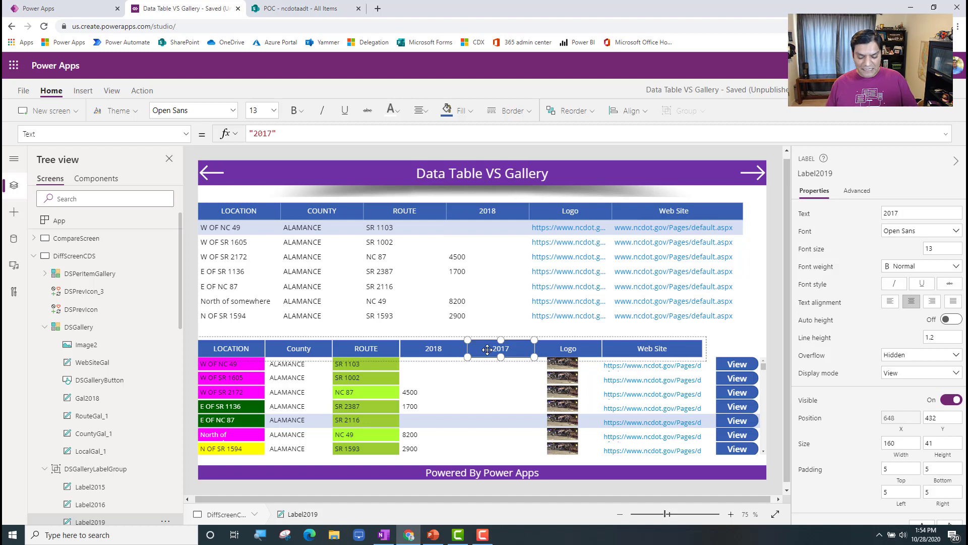
key(Delete)
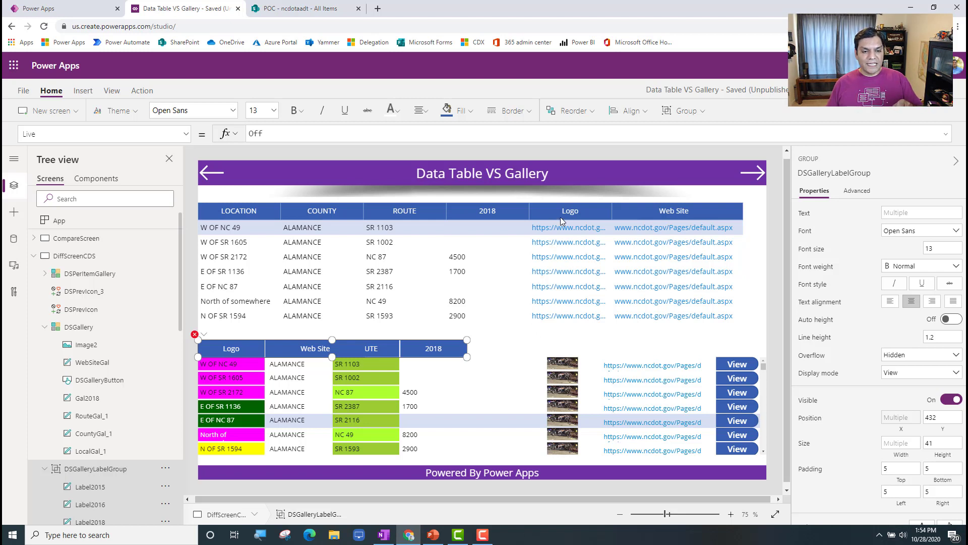
Step: Try to move the ROUTE field ahead of COUNTY in DSDataTable's field list, and close the list
click(740, 280)
scroll(109, 354, down, 5)
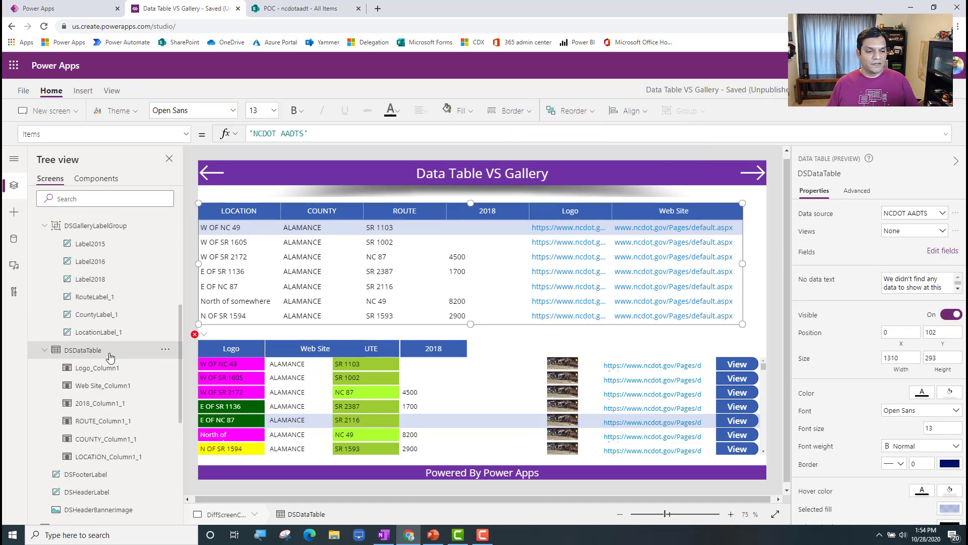
click(942, 254)
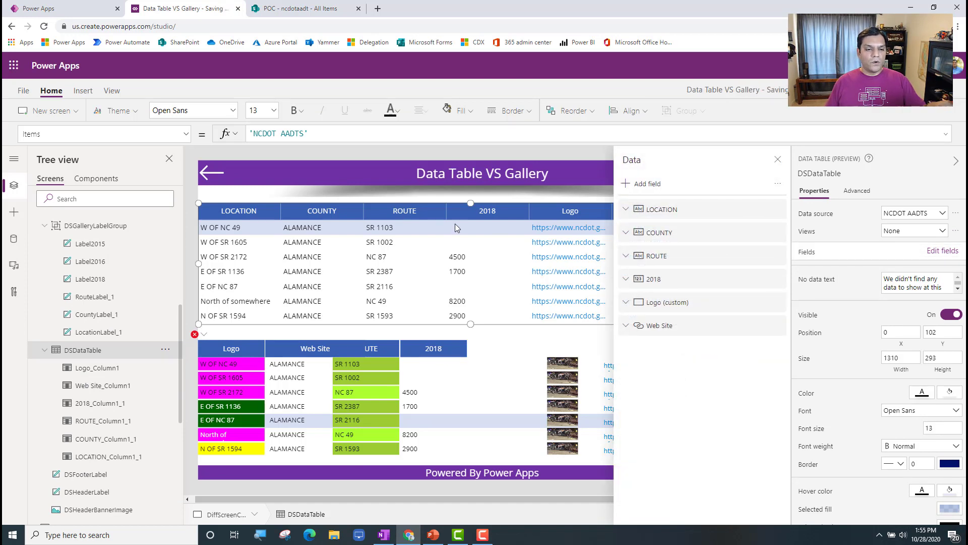
click(719, 246)
click(777, 159)
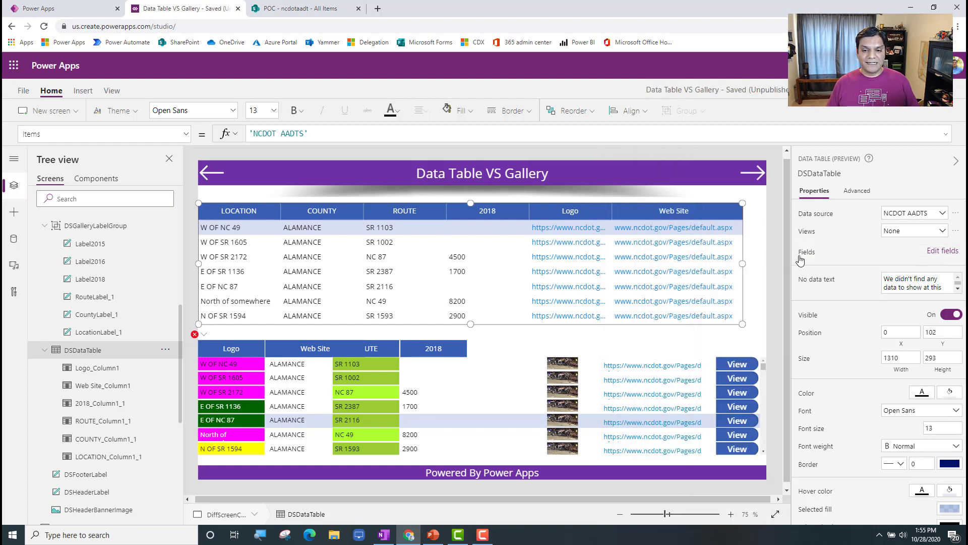
click(941, 250)
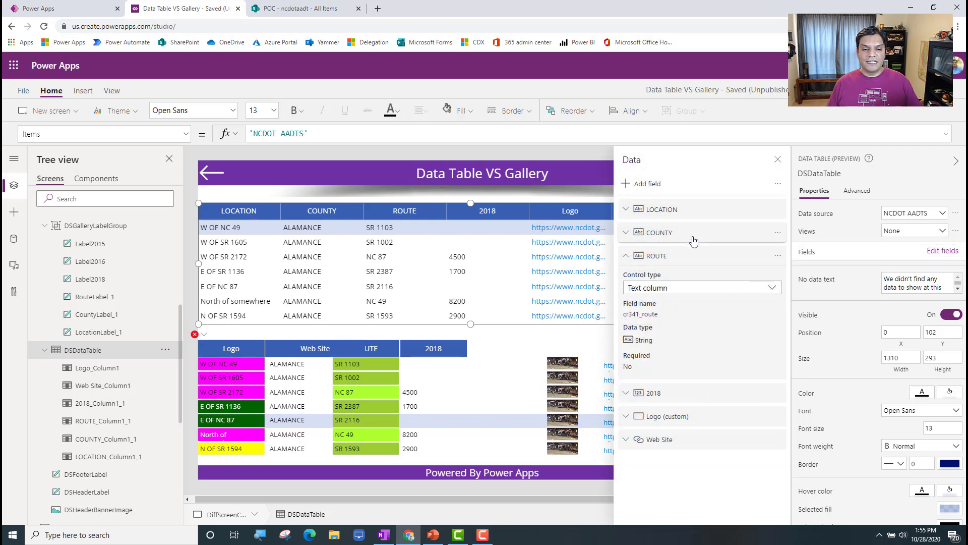
drag(686, 255, 689, 232)
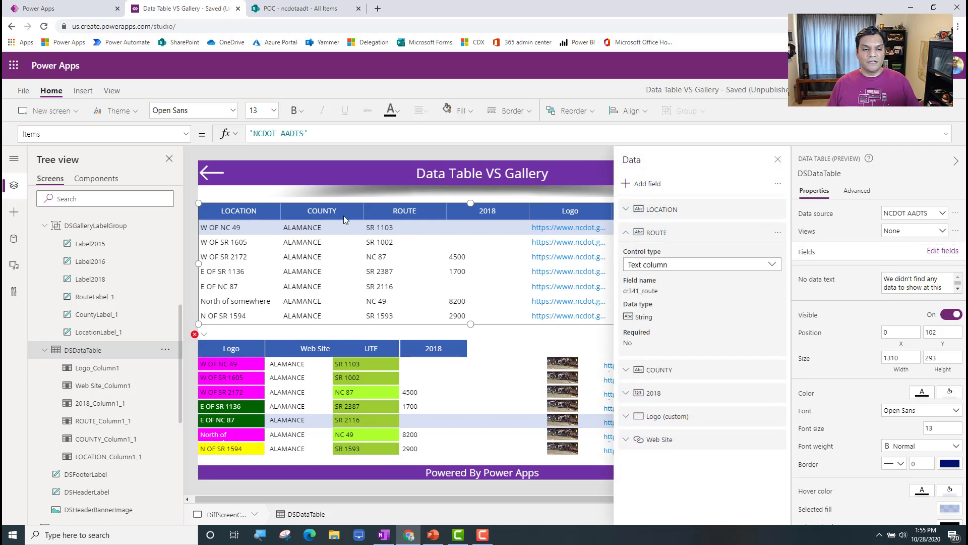
click(779, 160)
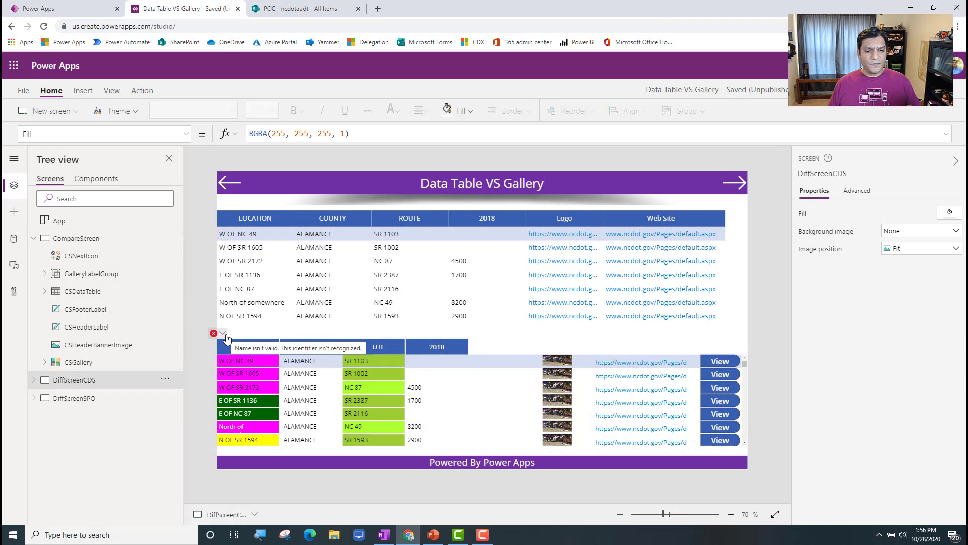
Step: Shift the CountyGal_1 label within DSGallery sideways to an X position of 442
click(327, 364)
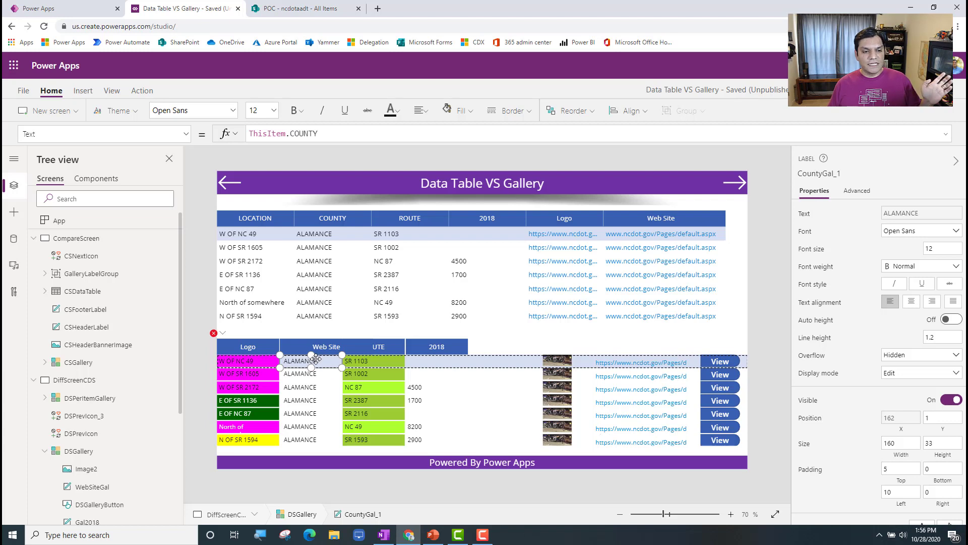
drag(315, 358, 343, 359)
drag(412, 359, 432, 360)
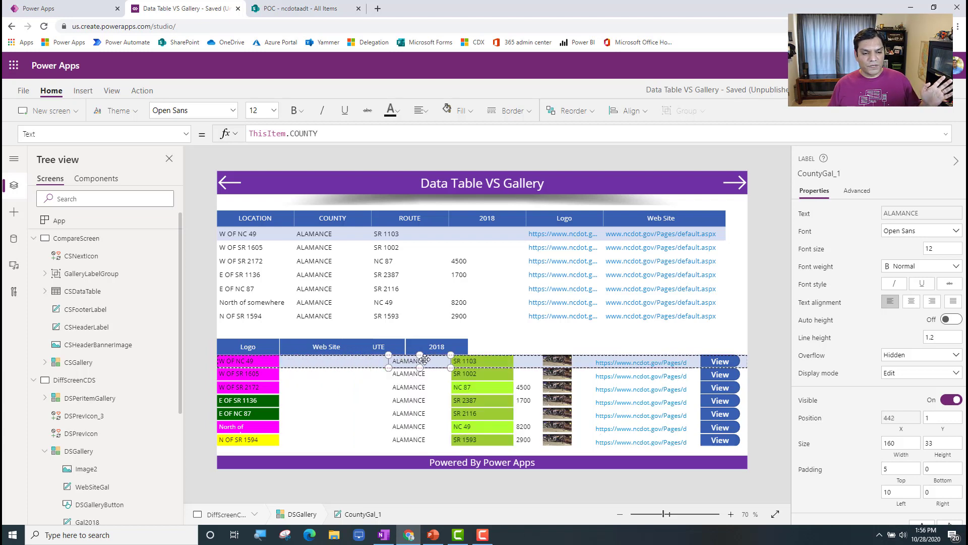
Step: Check the X formula of the gallery's RouteGal_1 label, and move the label ahead of COUNTY to X 221, Y 2
click(463, 364)
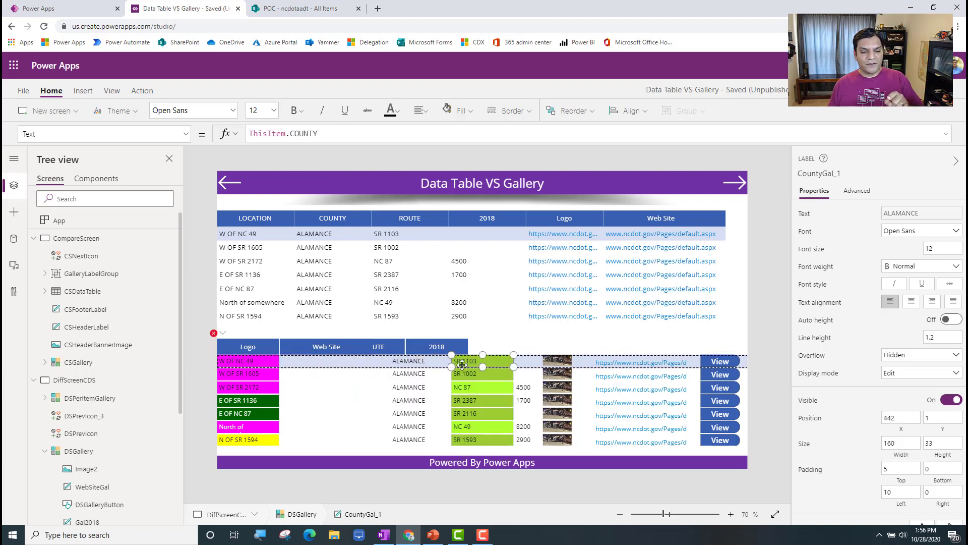
click(186, 134)
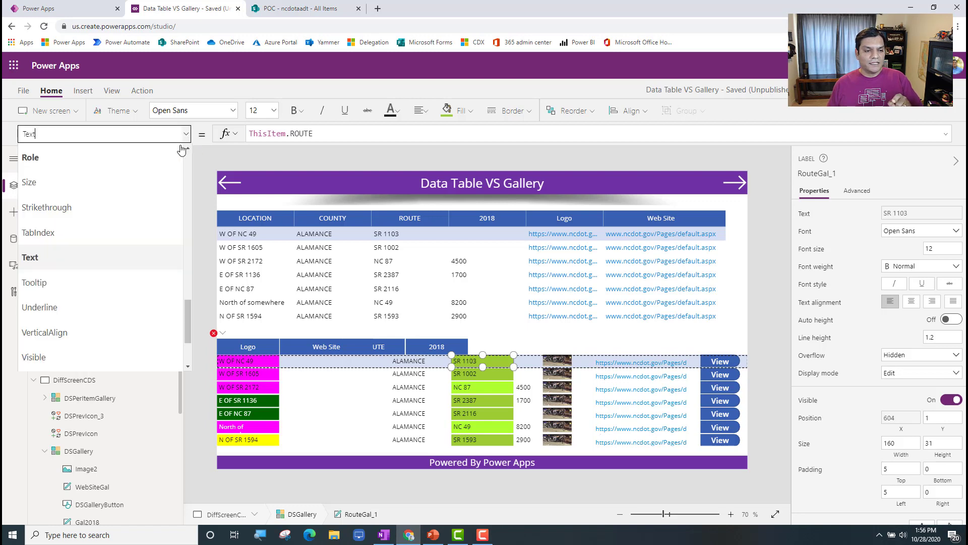
scroll(90, 355, down, 2)
click(176, 297)
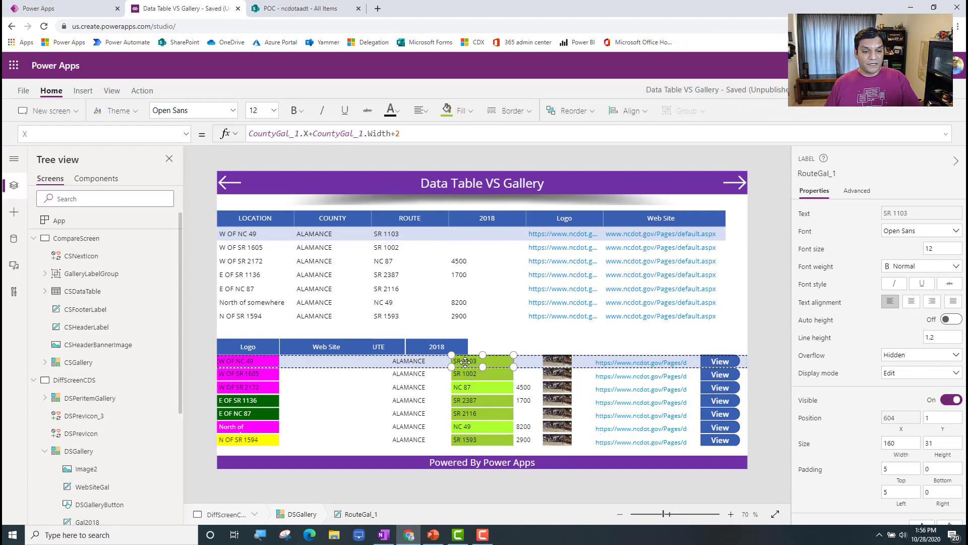
drag(462, 362, 321, 362)
drag(322, 362, 320, 362)
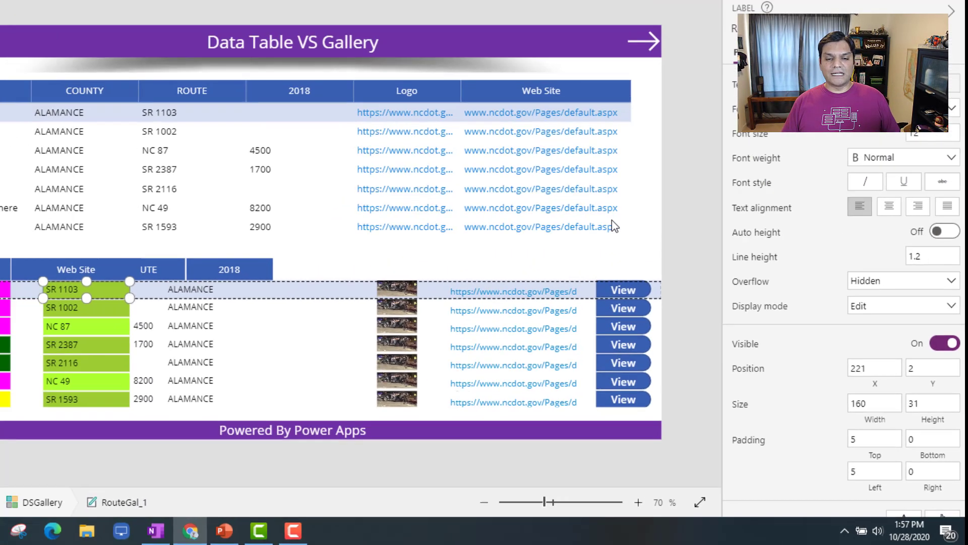
Step: Try to insert a button into DSDataTable's Web Site column, and delete the inserted button
click(551, 165)
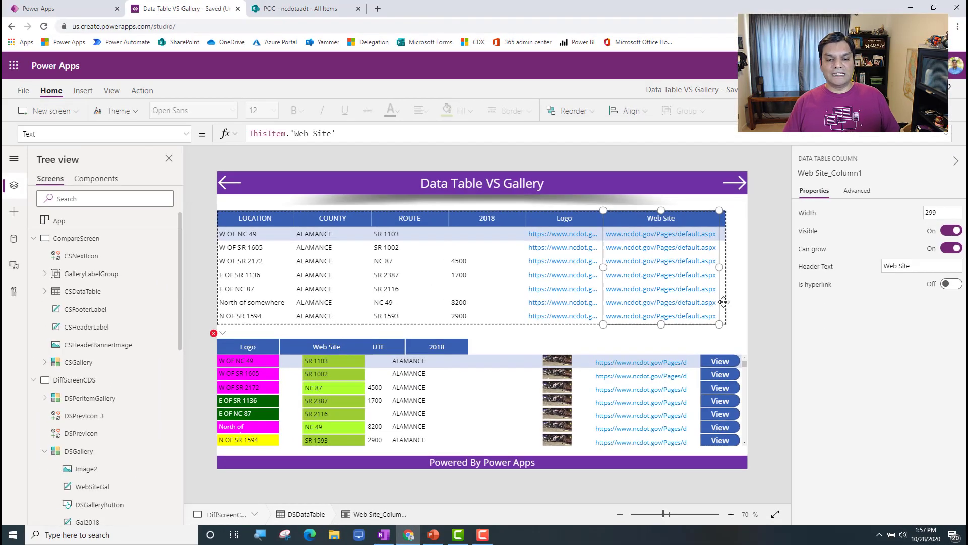
click(82, 90)
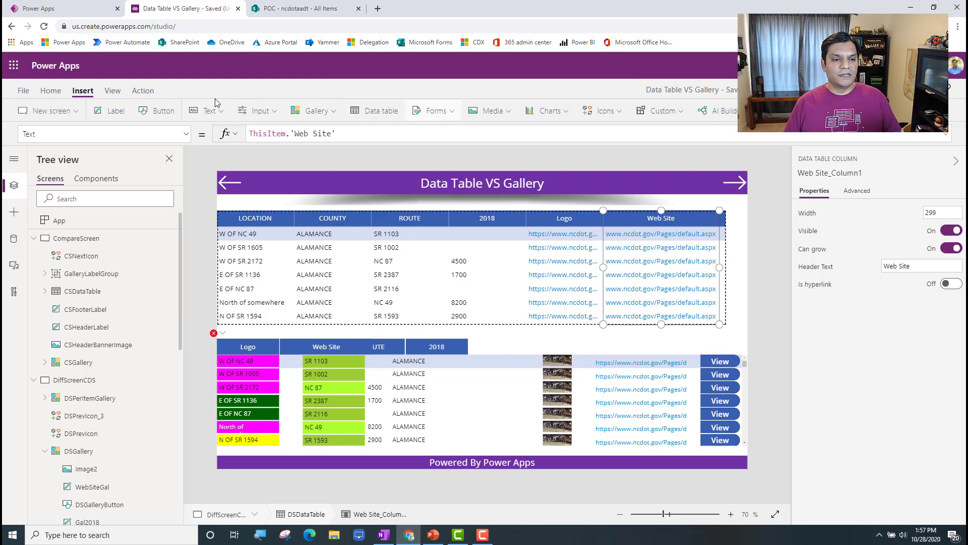
click(179, 112)
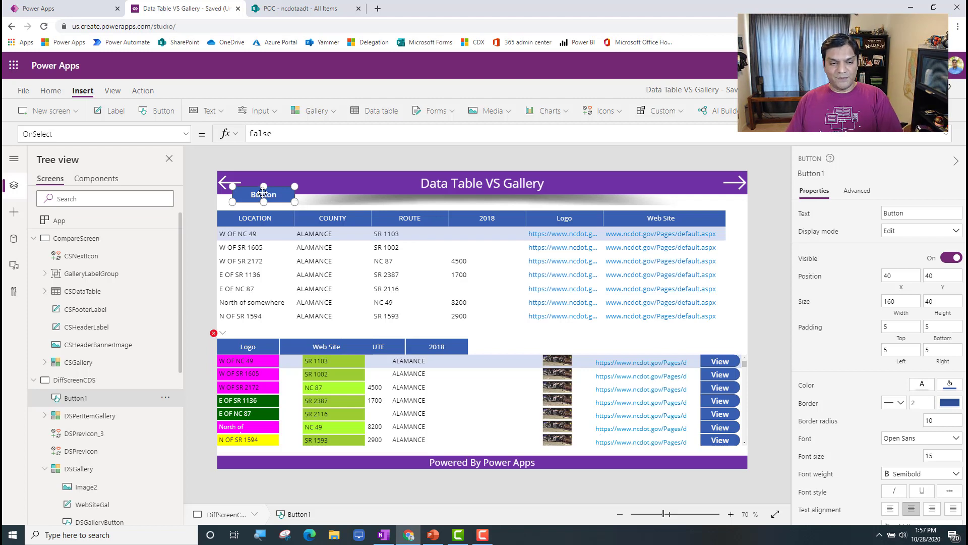
key(Delete)
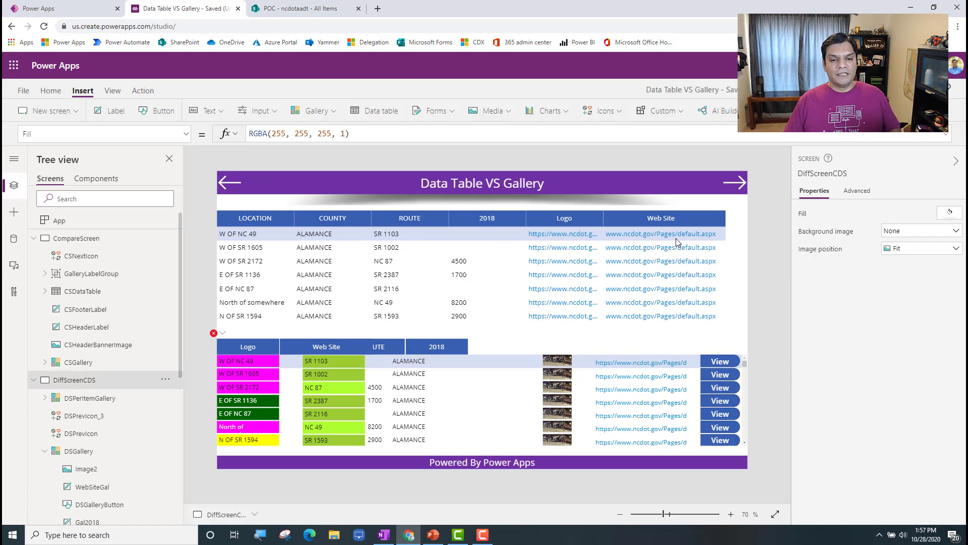
Step: Compare the data table's Logo and Web Site columns with the gallery's Image2 control and its Image formula
click(579, 237)
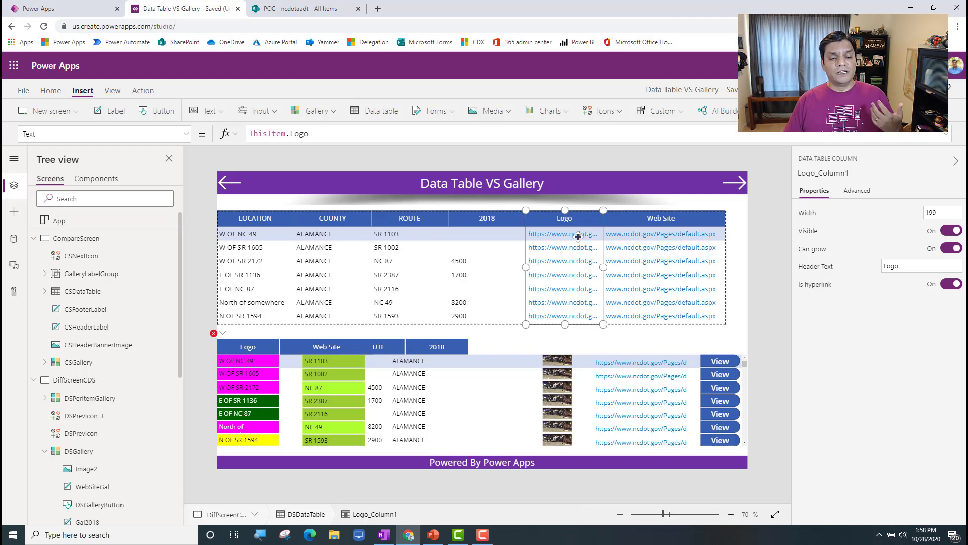
click(568, 363)
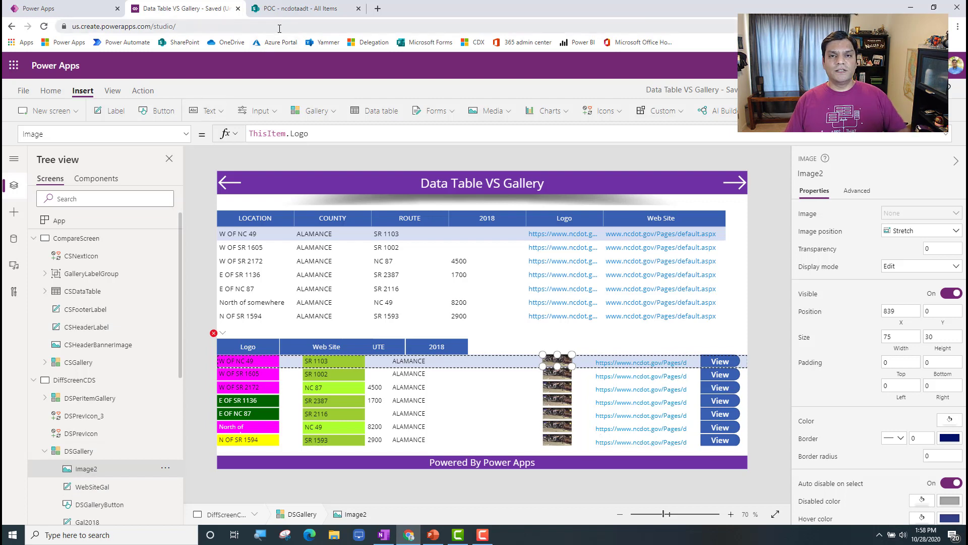
click(711, 325)
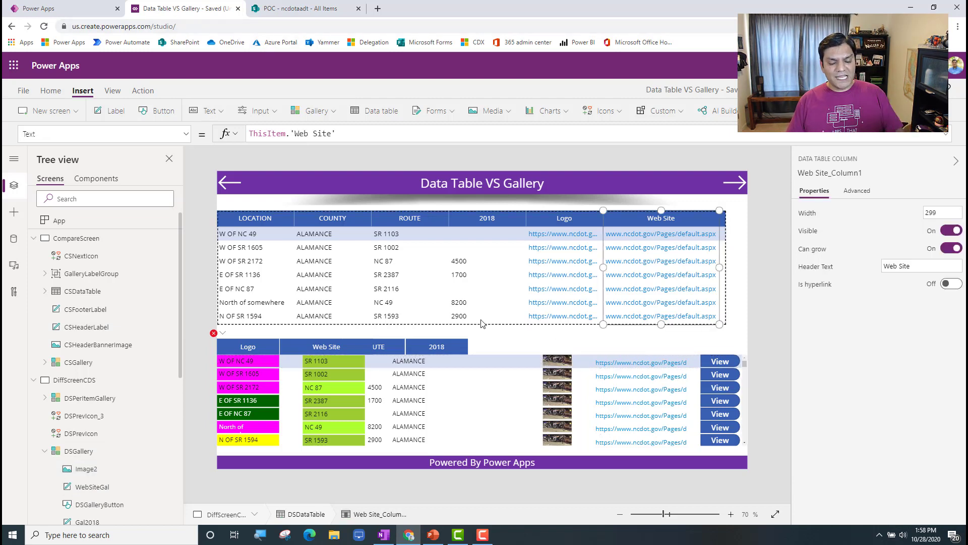
click(570, 319)
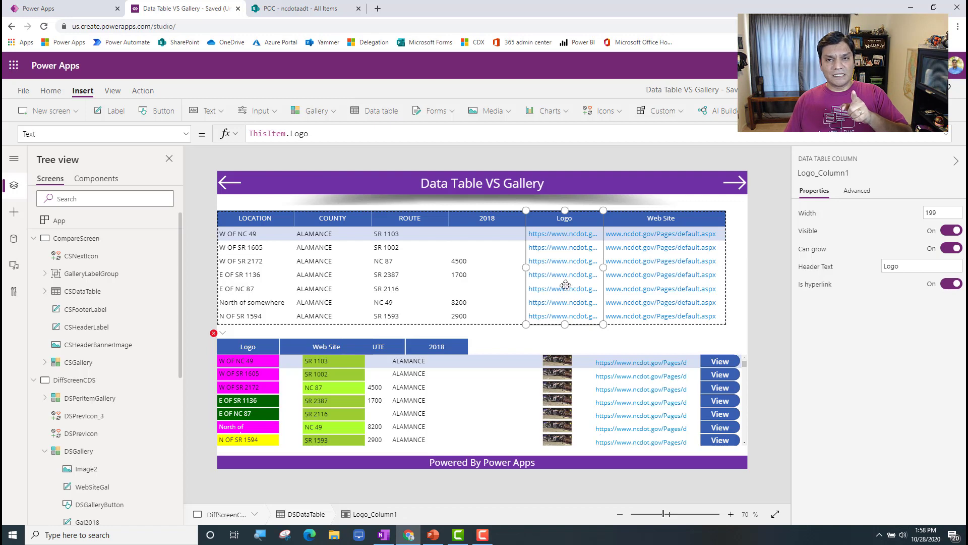
click(568, 366)
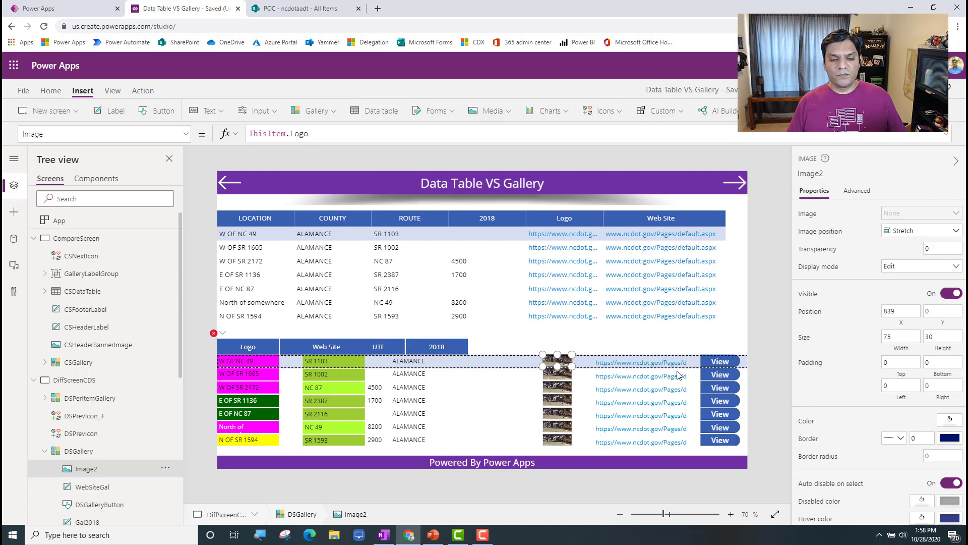
Step: Preview the app, open a Web Site link from the data table and one from the gallery, close each page, and exit the preview
click(762, 282)
key(F5)
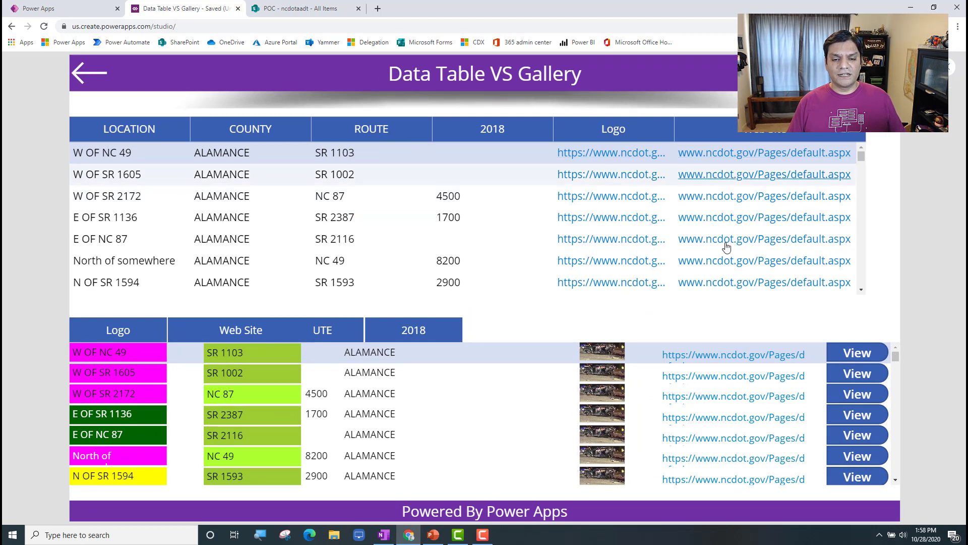
click(734, 153)
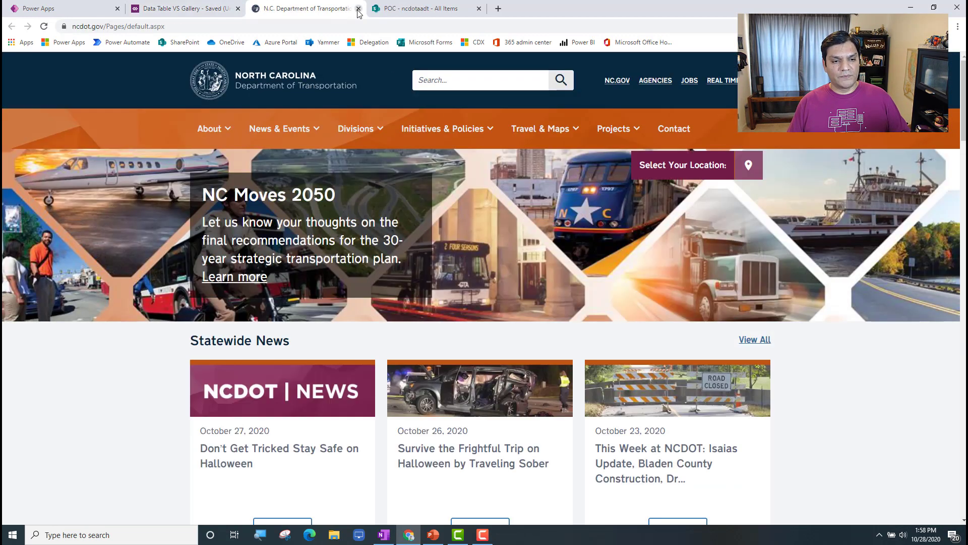
click(358, 9)
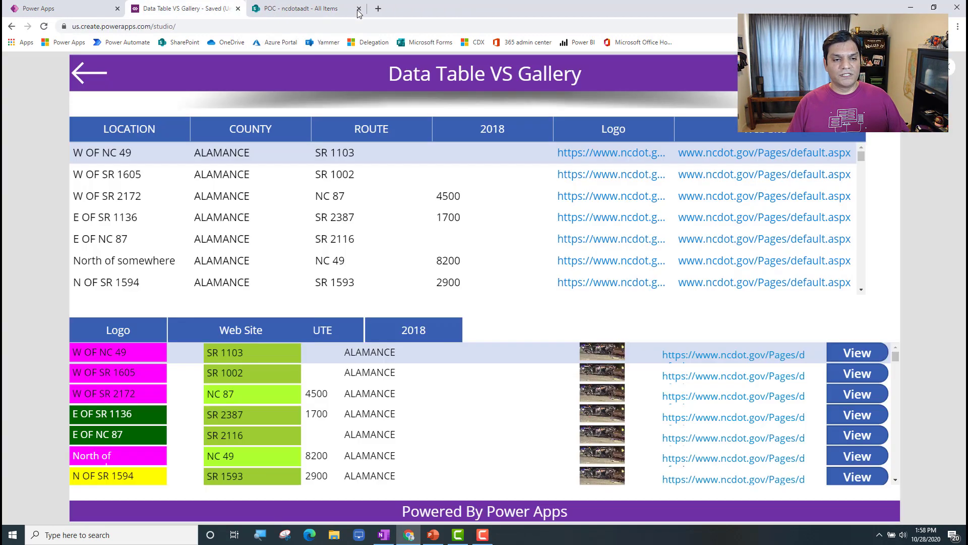
click(697, 355)
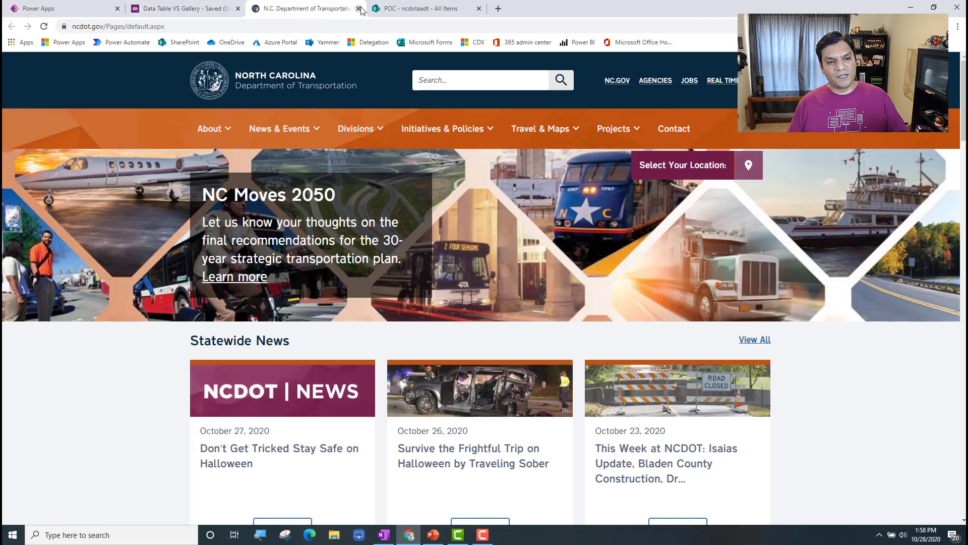
key(ctrl+w)
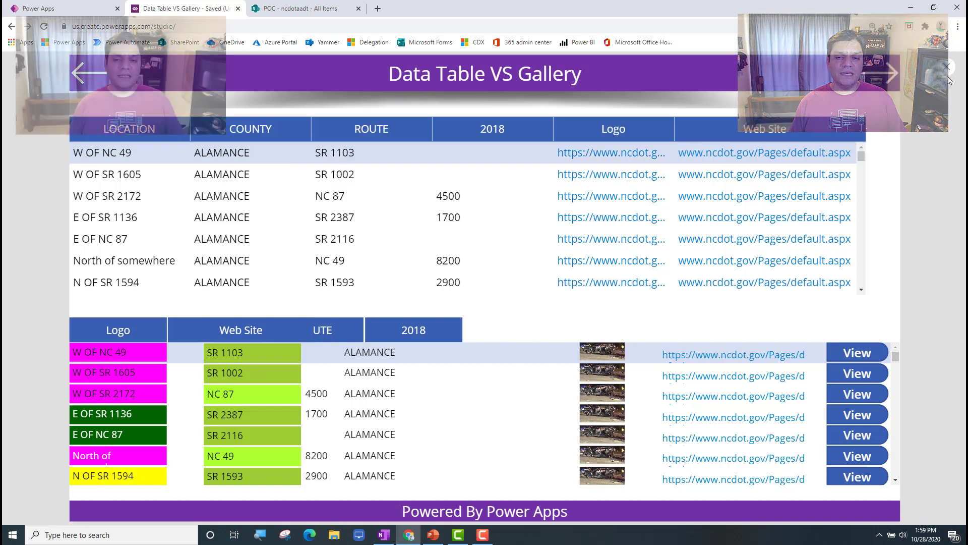
key(Escape)
click(562, 329)
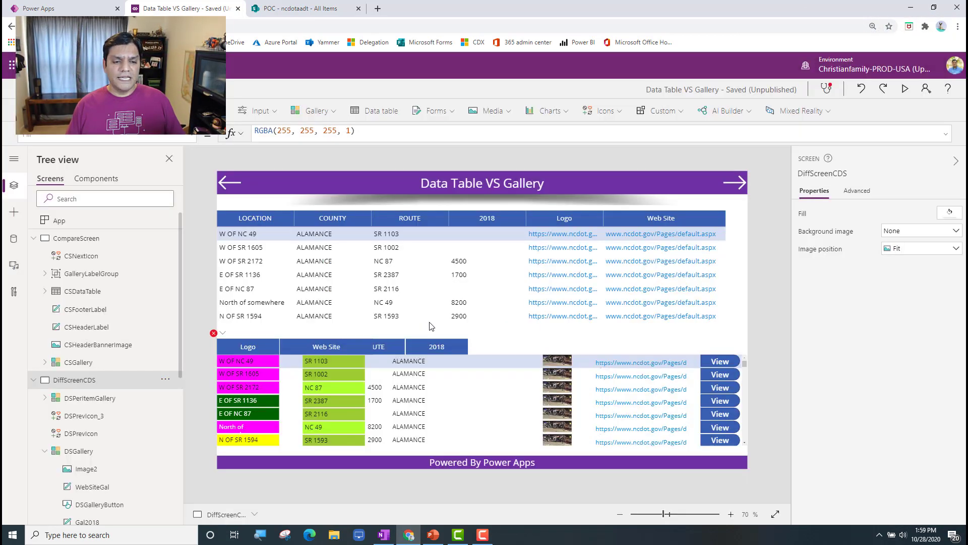
Step: Collapse the galleries under DiffScreenCDS and select DSDataTable to check its data source and Views properties
click(430, 322)
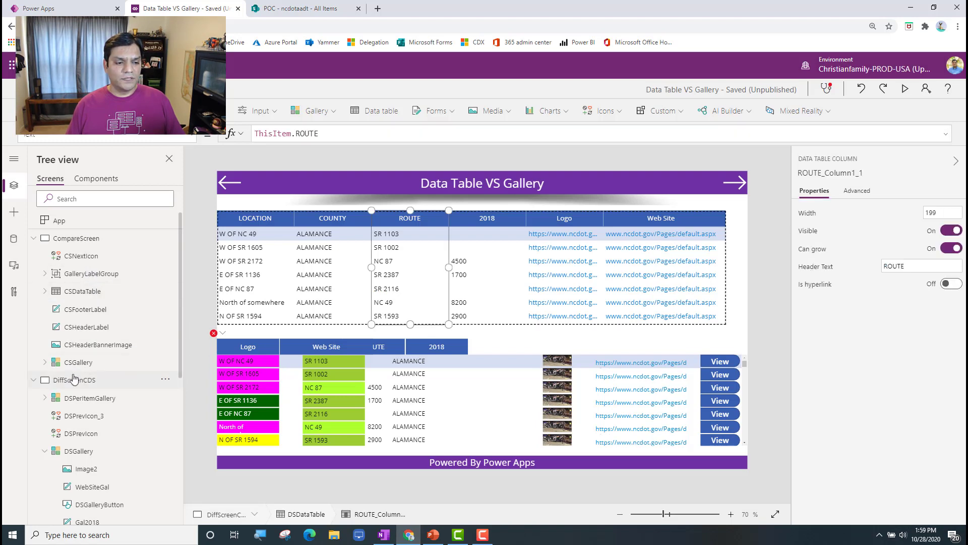
click(44, 398)
click(45, 399)
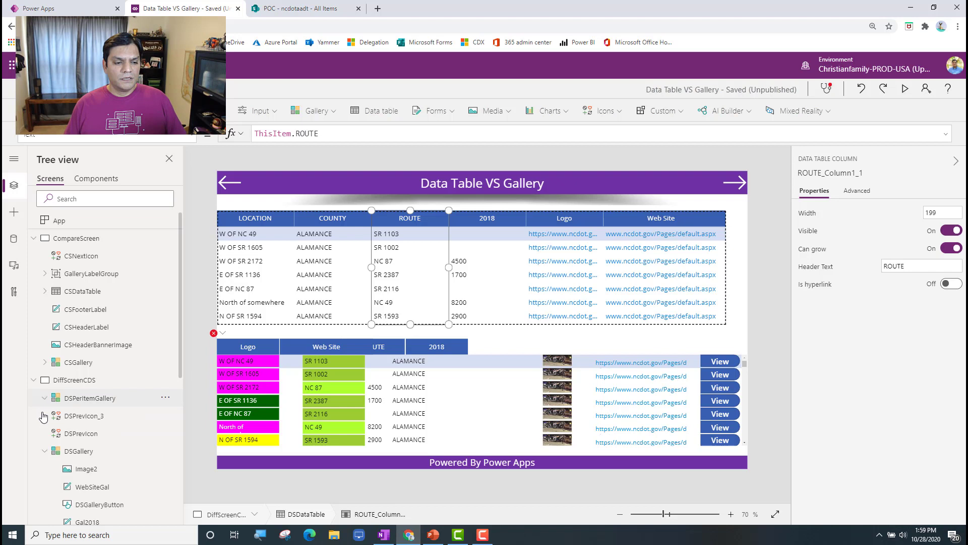
click(45, 450)
click(180, 486)
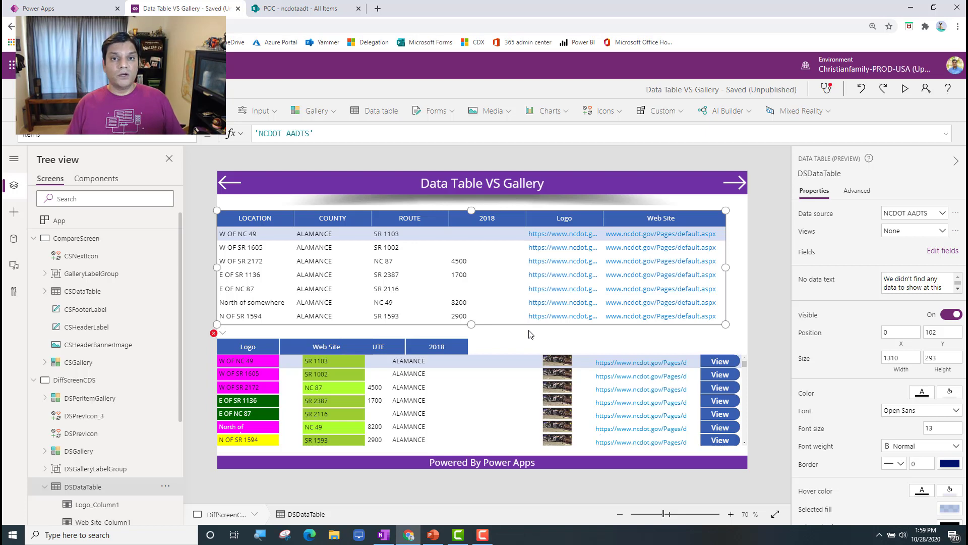
Step: Switch to the Power Apps maker portal, open the NCDOT AADT entity's data, and review the views available for it
click(97, 5)
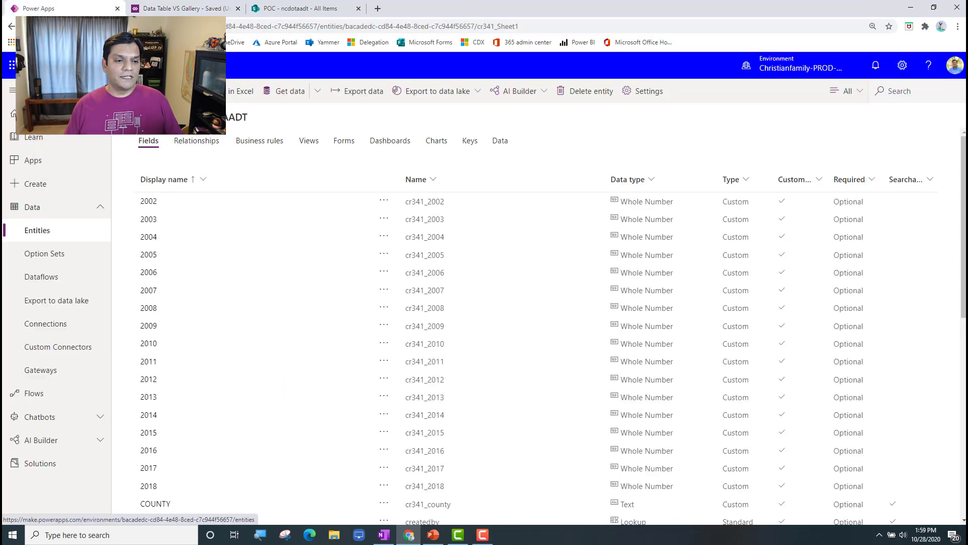
click(37, 230)
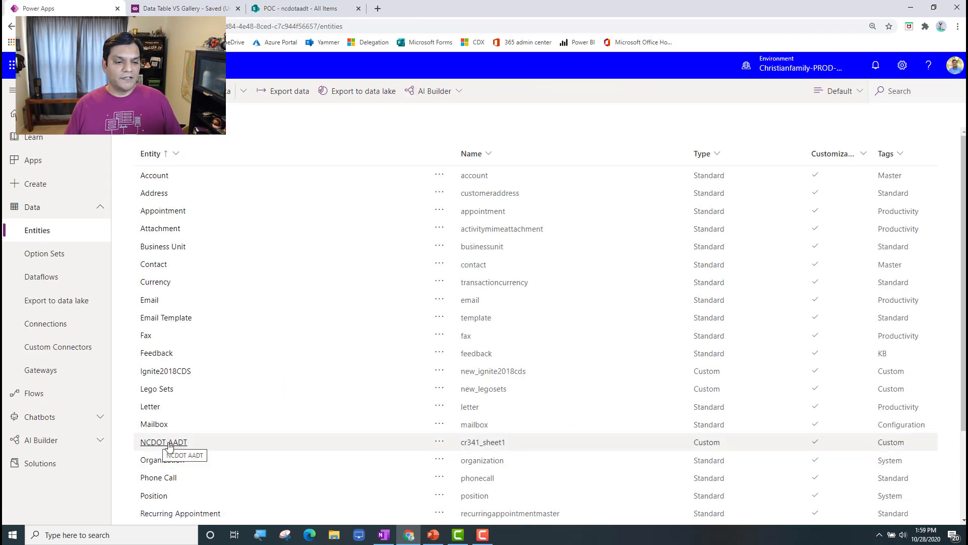
click(165, 443)
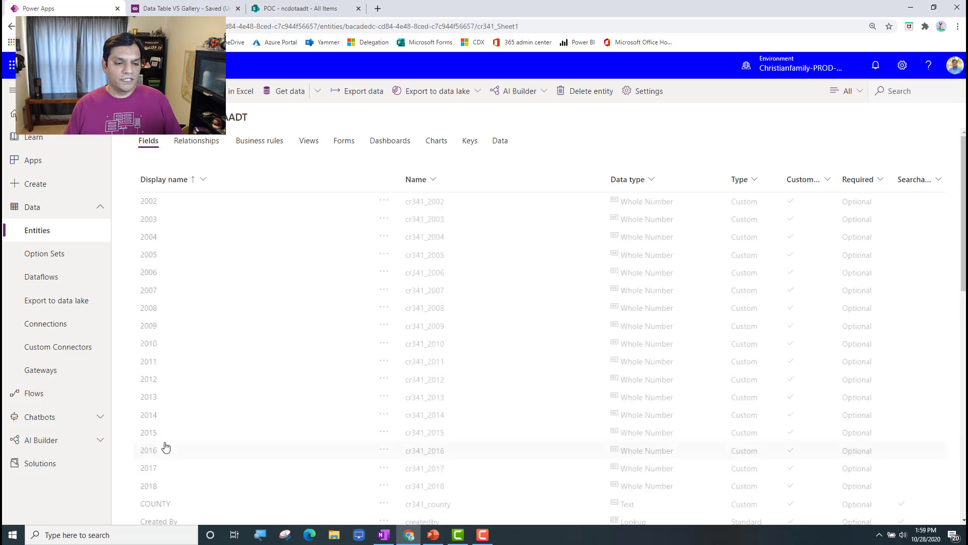
click(846, 97)
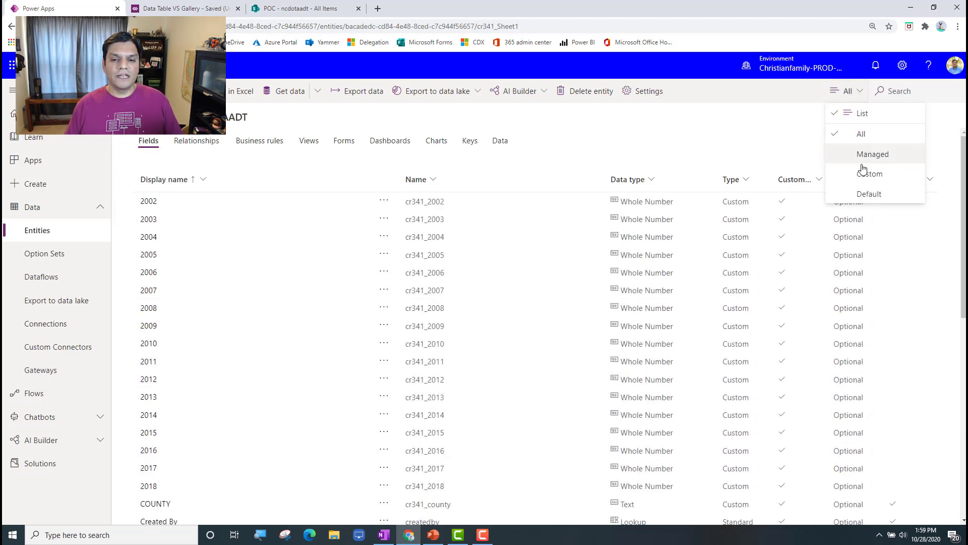
click(310, 143)
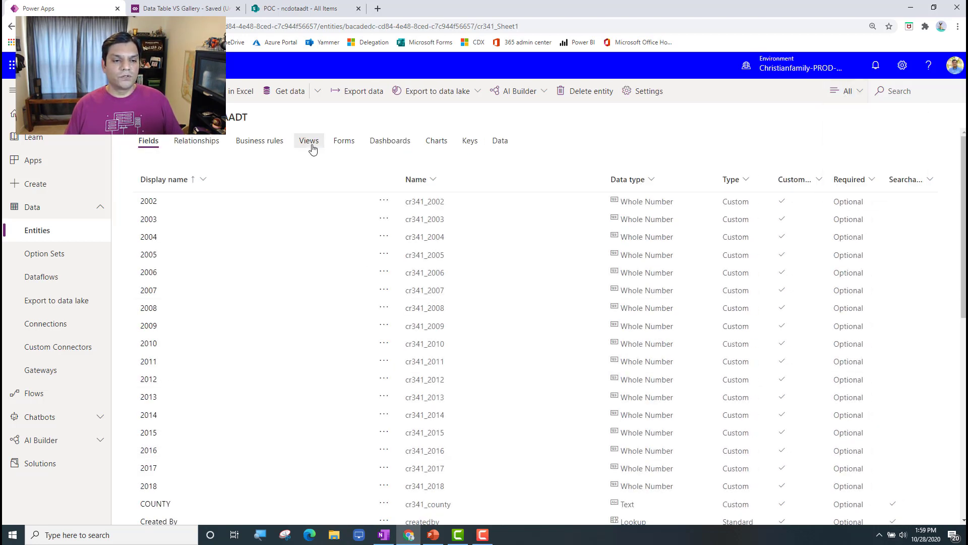
click(499, 142)
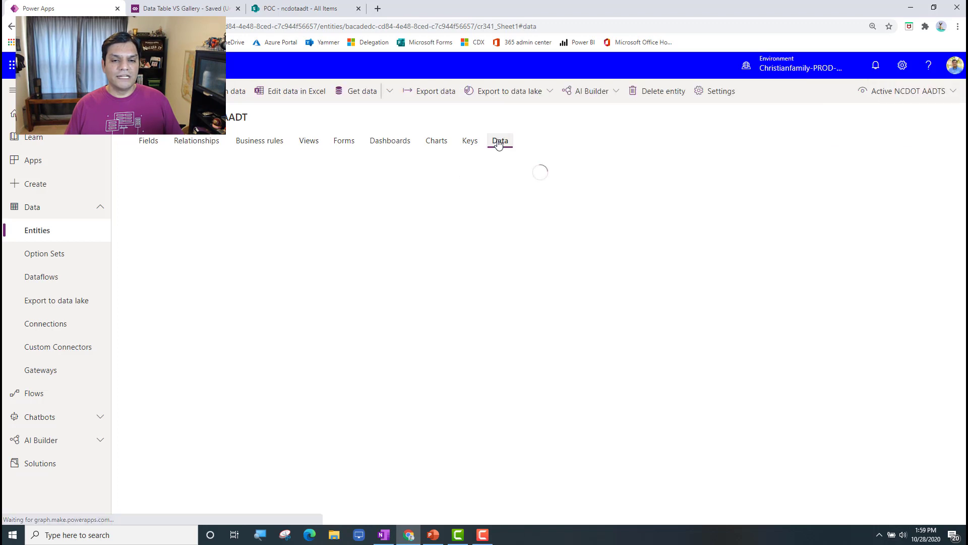
click(905, 92)
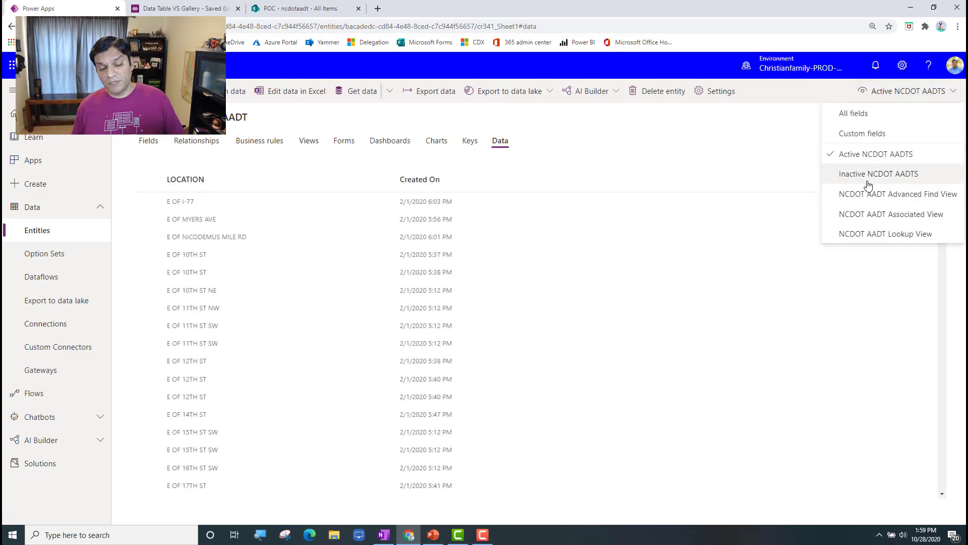
Step: Back in the app editor, set DSDataTable's view to Active NCDOT AADTS, and check the view options of DSGallery
click(178, 7)
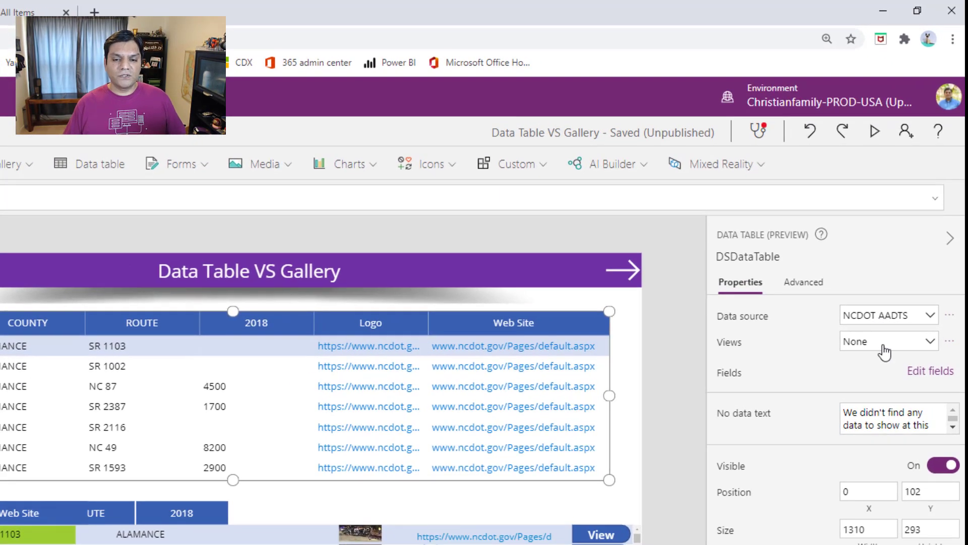
click(884, 352)
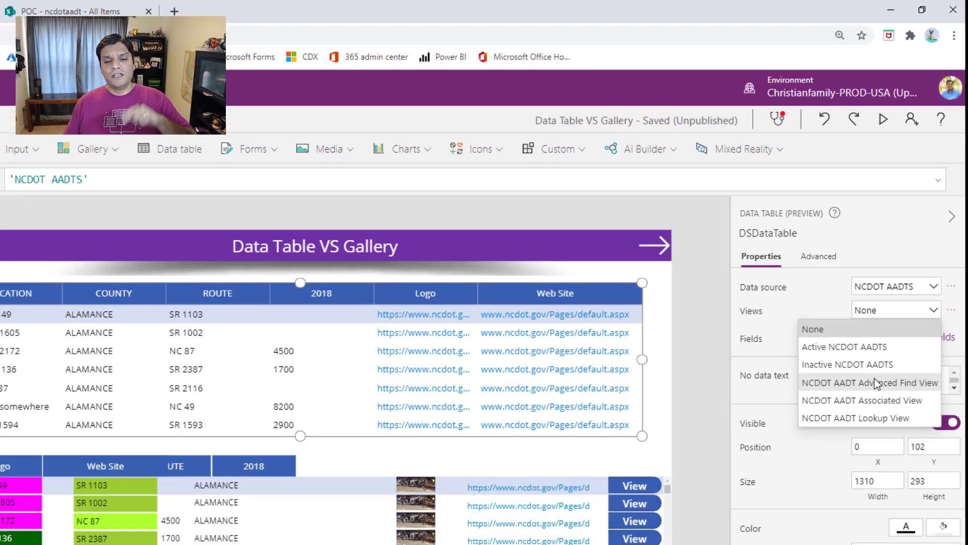
click(871, 348)
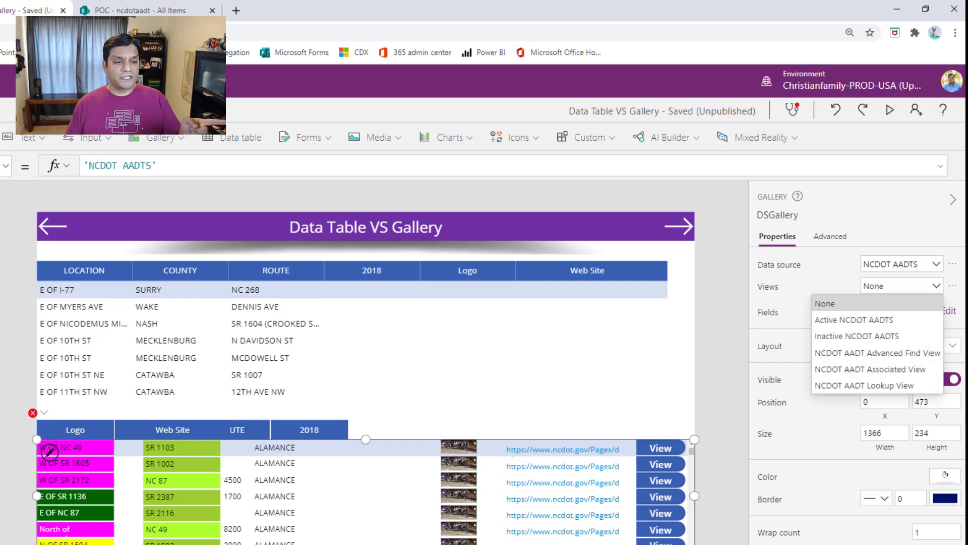
click(17, 453)
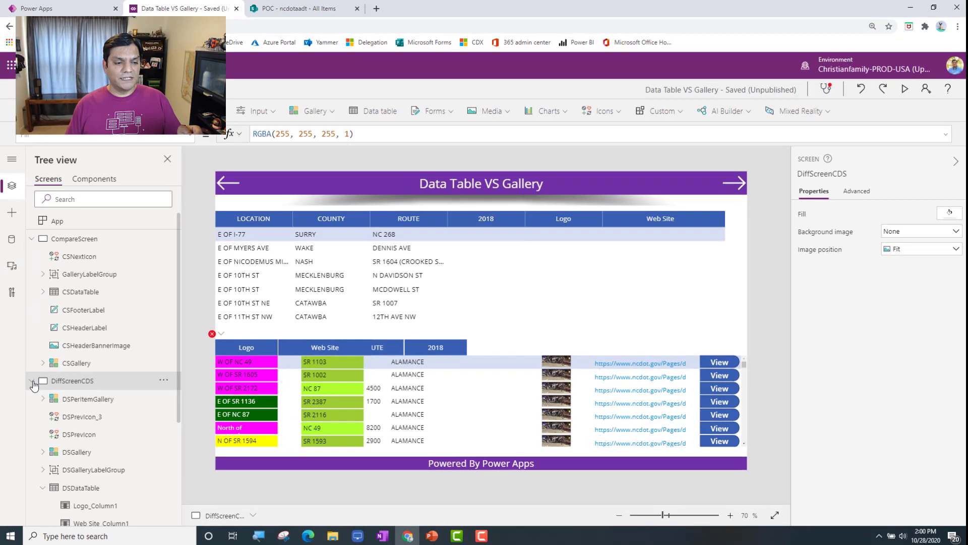
Step: Open DiffScreenSPO and compare the data source properties of DSDataTable_1 and DSGallery_1 to see whether they offer views
click(32, 381)
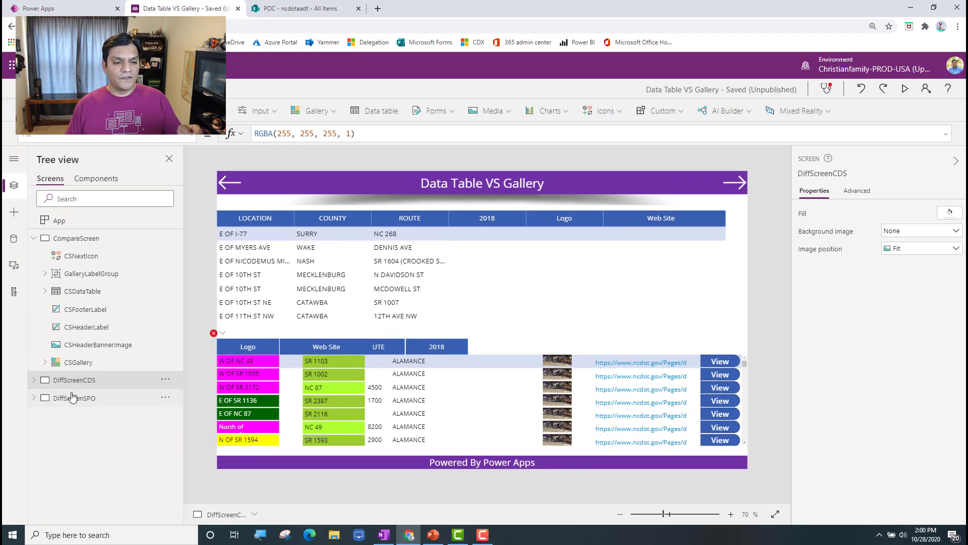
click(63, 403)
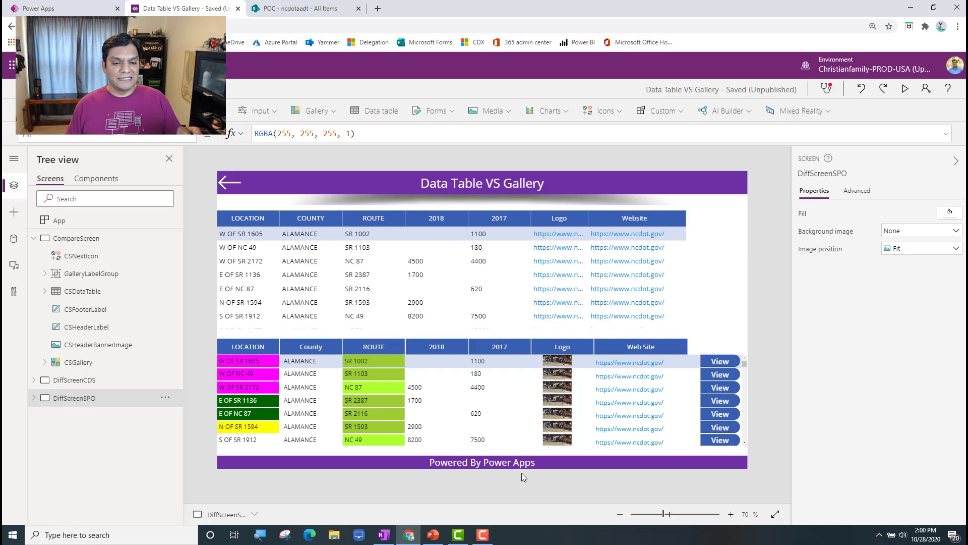
click(673, 308)
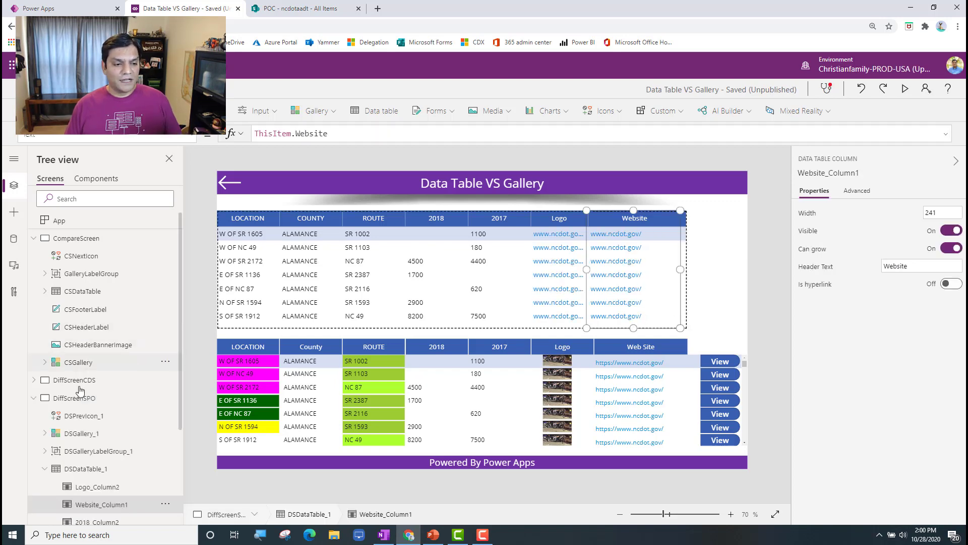
click(71, 468)
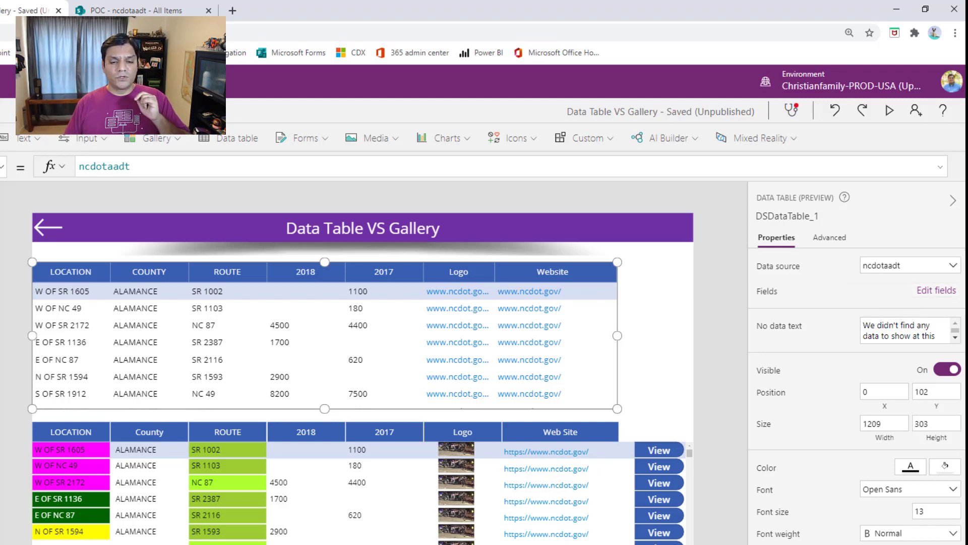
click(631, 541)
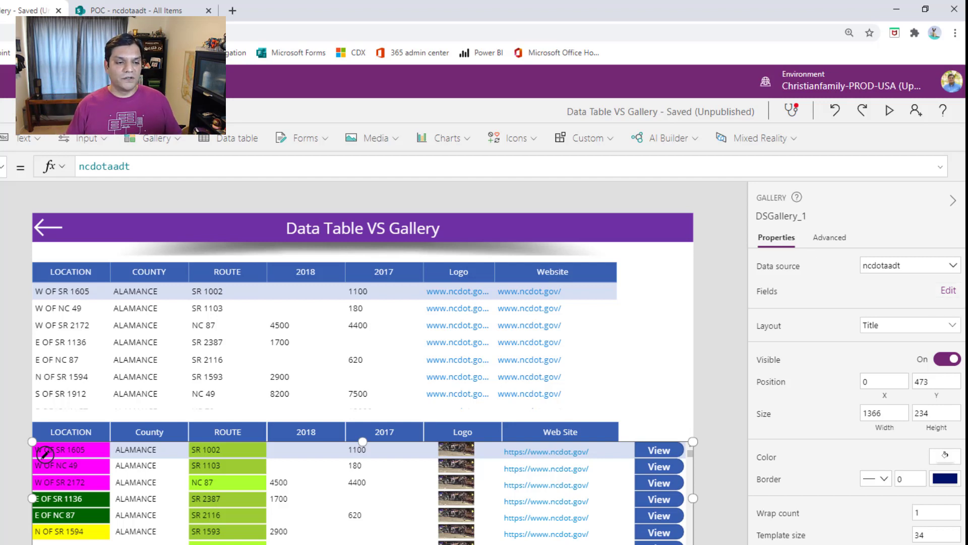
Step: Return to DiffScreenCDS and select DSDataTable to check its Items formula with the view applied
click(567, 407)
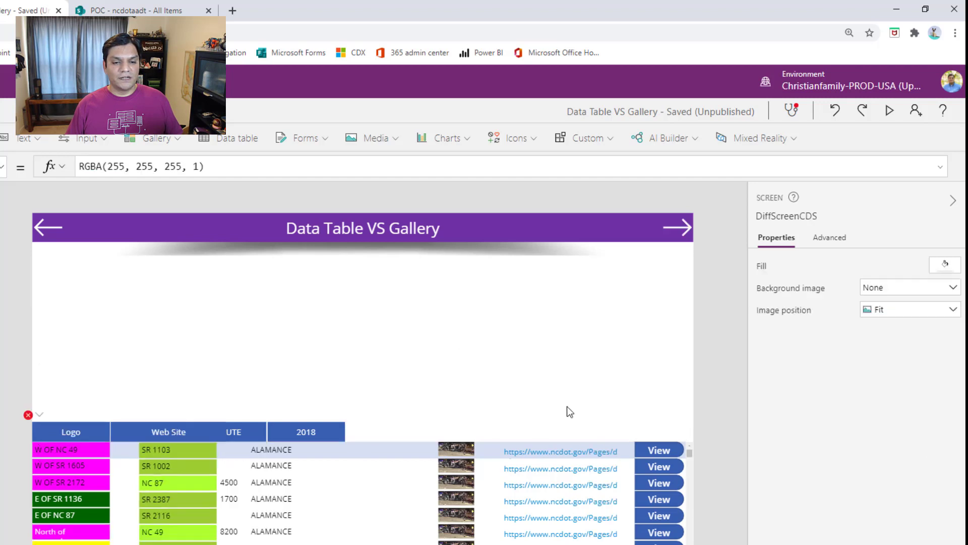
click(599, 402)
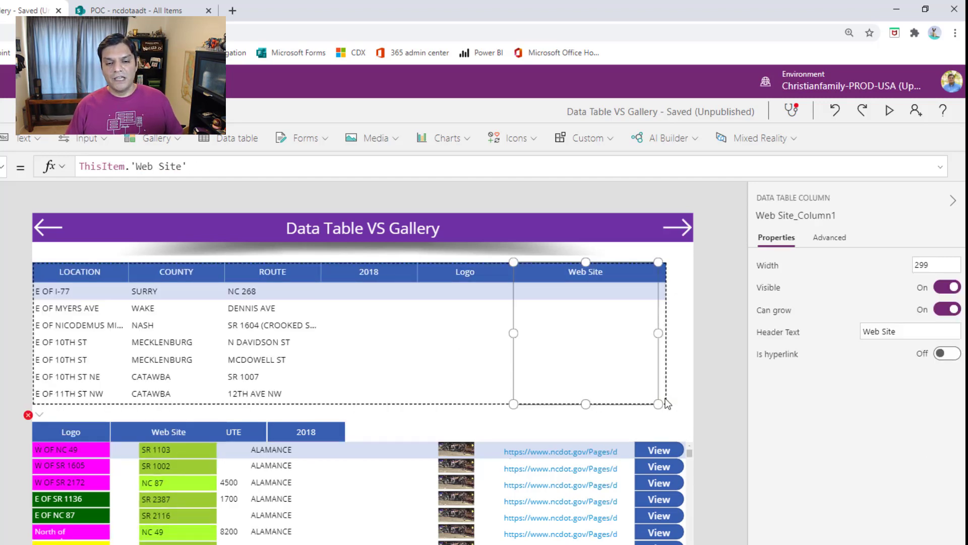
click(665, 402)
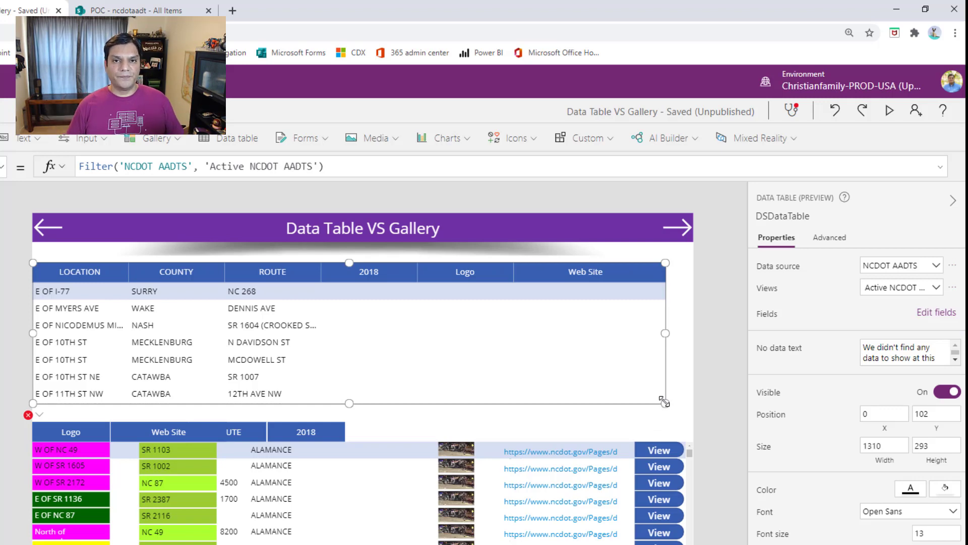